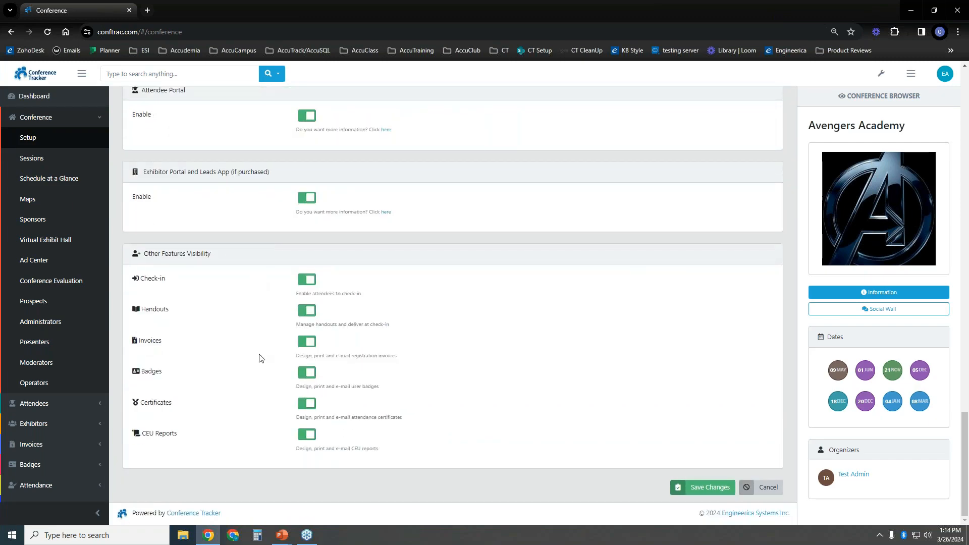
Confirm attendee and exhibitor online registration are both on and save the Avengers Academy setup
scroll(257, 318, "up", 4)
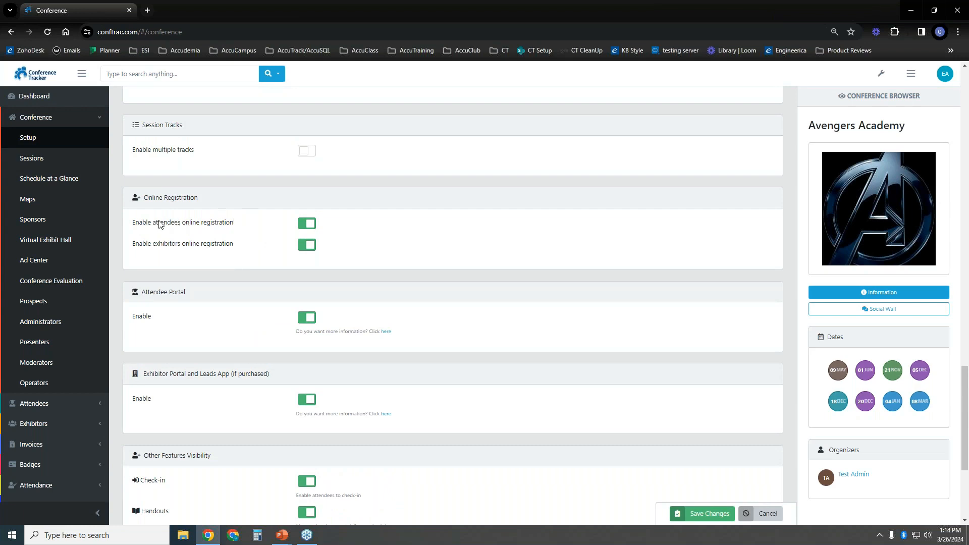
left_click_drag(153, 222, 237, 222)
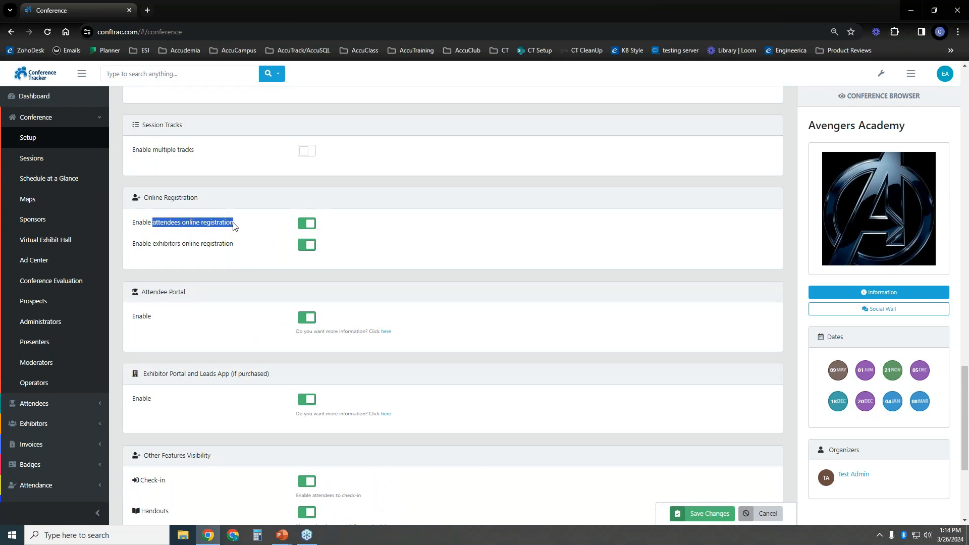
left_click_drag(152, 246, 186, 247)
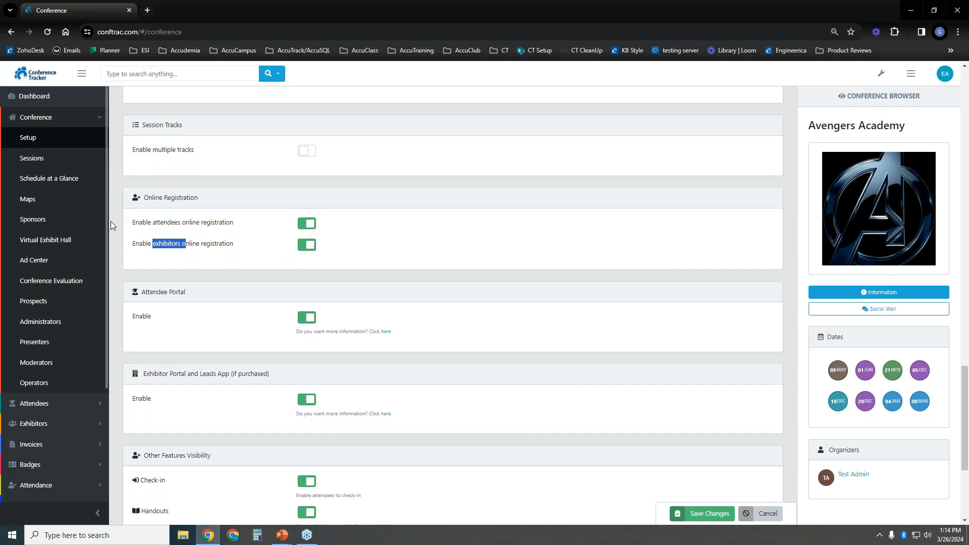
left_click(699, 516)
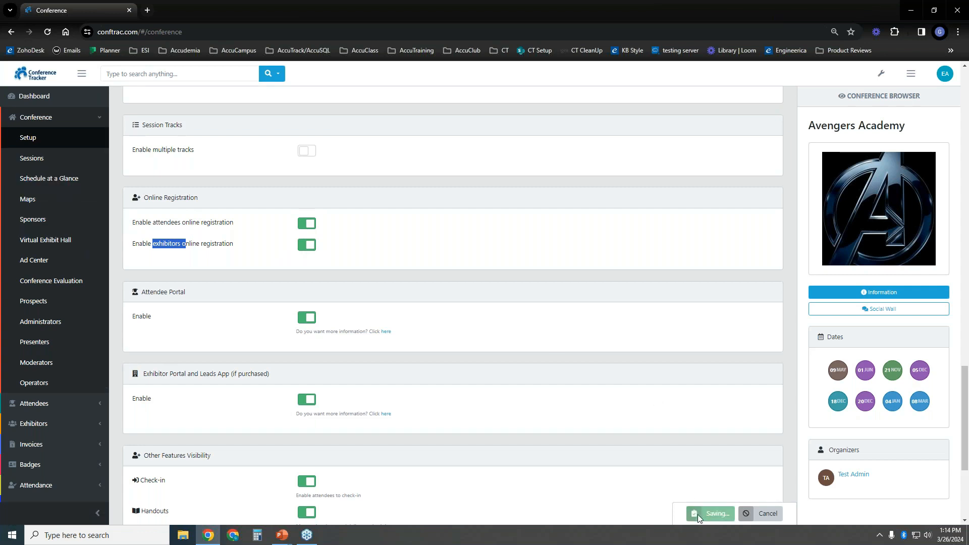
Expand the Attendees and Exhibitors navigation and open attendee Online Registration
scroll(70, 257, "down", 1)
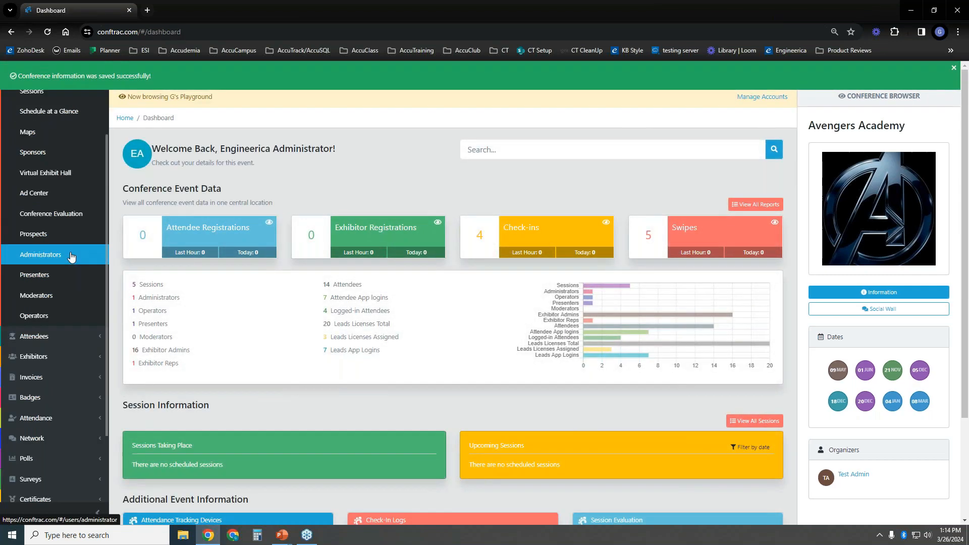
scroll(71, 256, "down", 1)
left_click(71, 269)
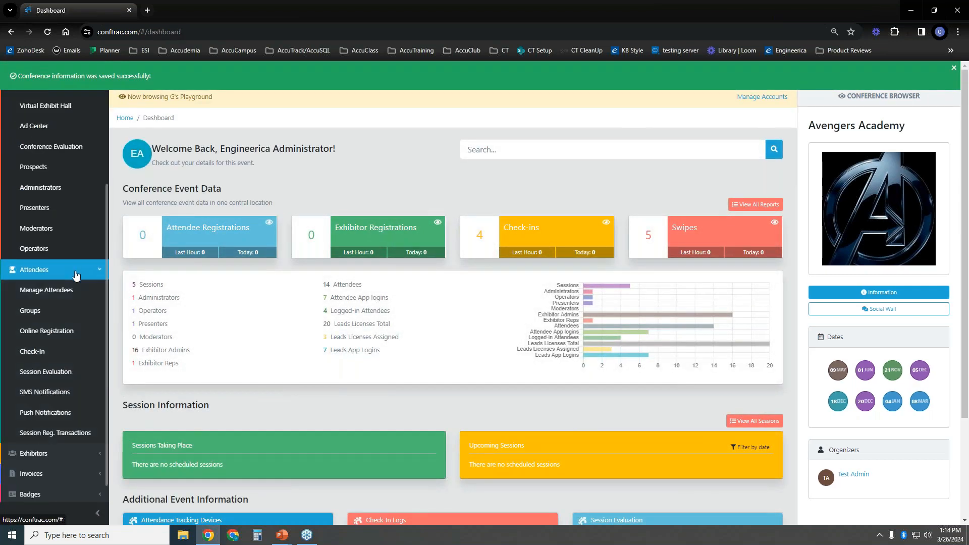
scroll(69, 345, "up", 1)
left_click_drag(106, 266, 108, 366)
left_click(55, 336)
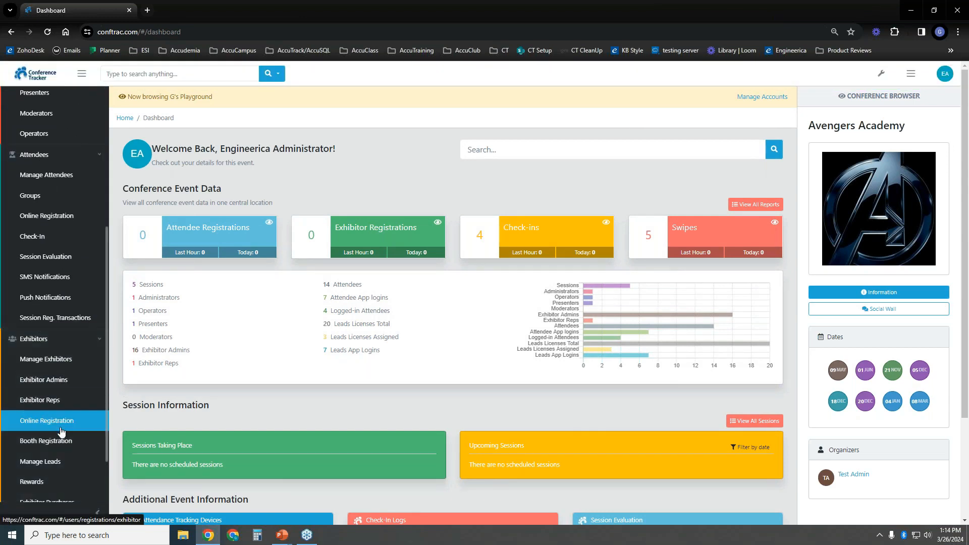
left_click(56, 221)
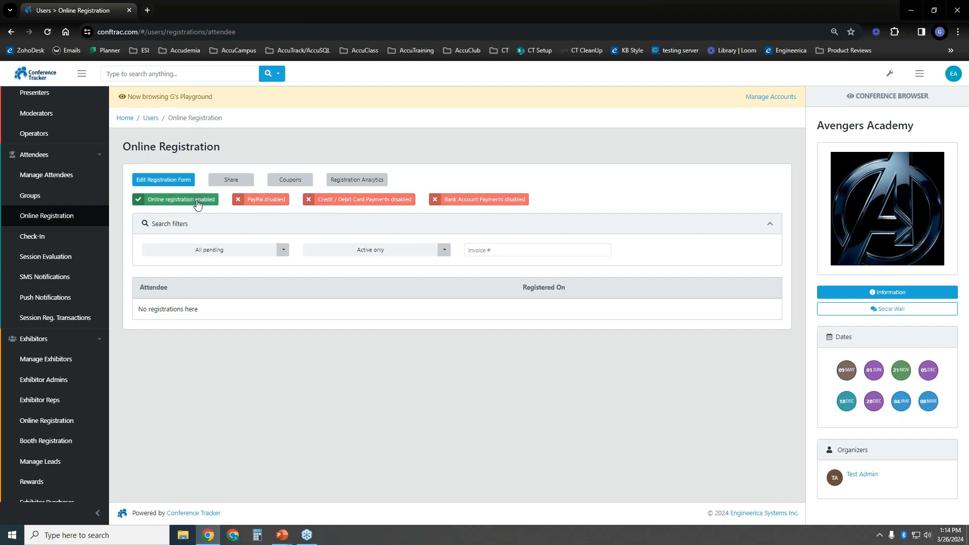
Enable PayPal payments for attendee online registration
left_click(256, 201)
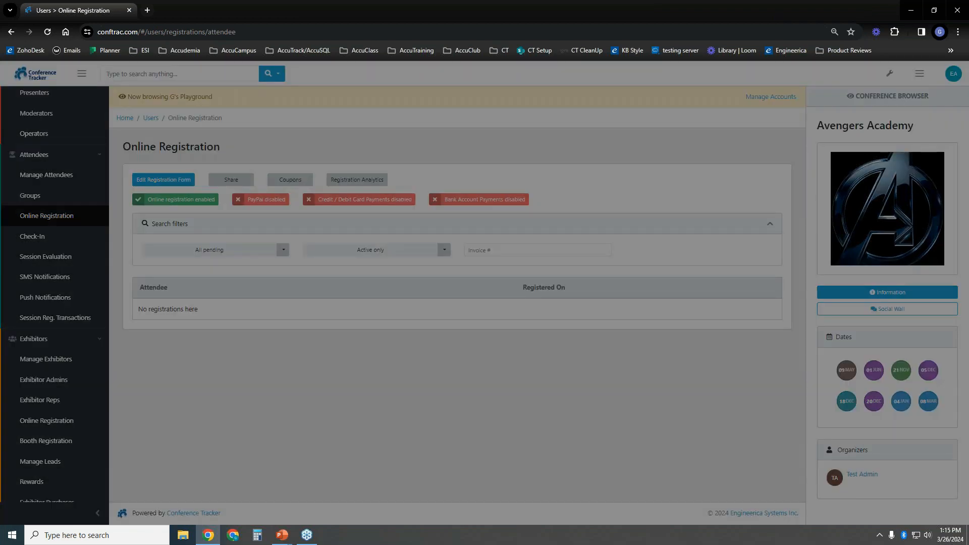
left_click(488, 136)
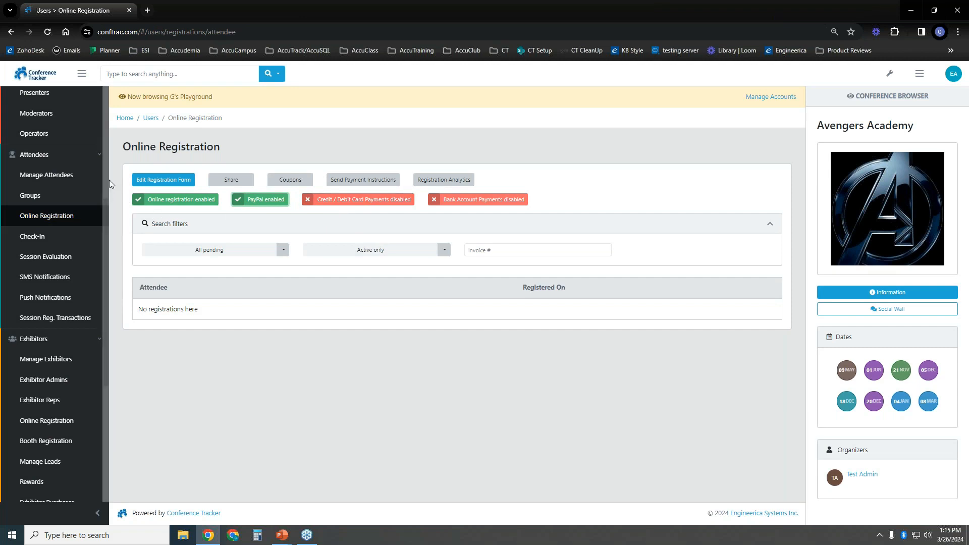
left_click_drag(105, 213, 110, 389)
left_click(95, 471)
left_click_drag(106, 326, 113, 494)
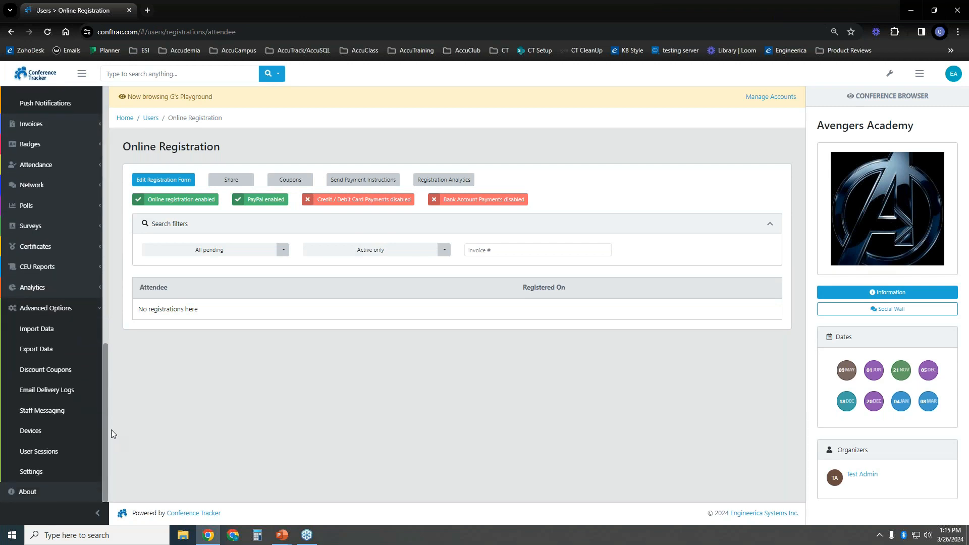
Open Advanced Options Settings and go to the Payments methods and gateways page
left_click(50, 471)
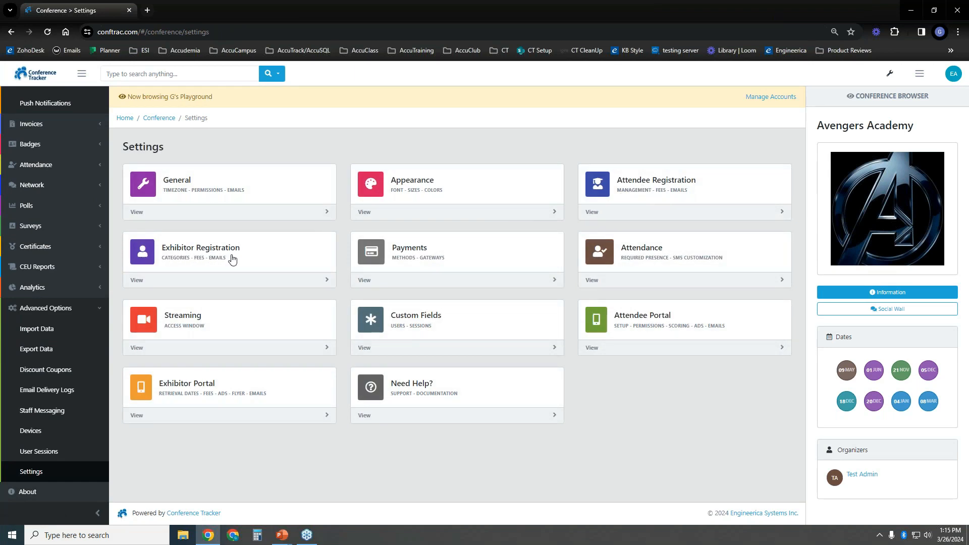
left_click(442, 252)
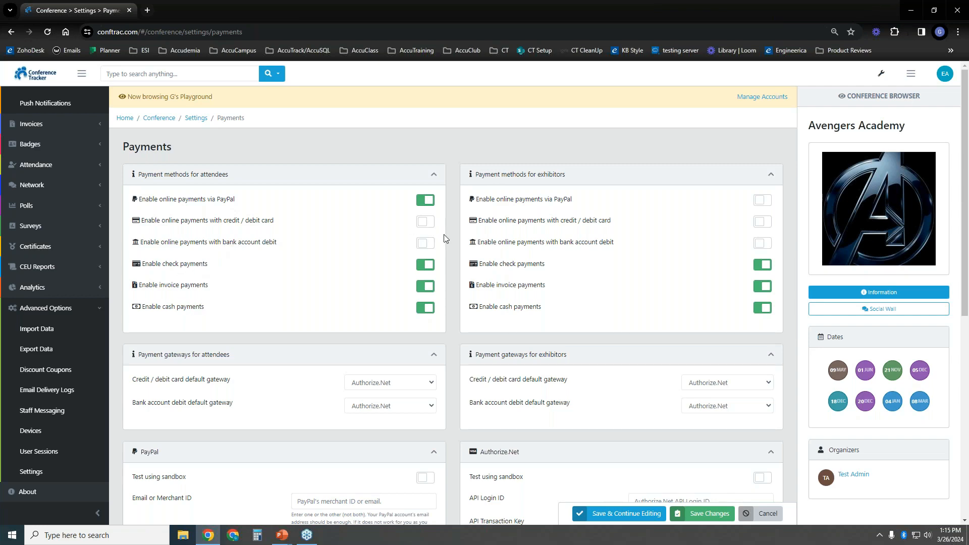
scroll(447, 237, "down", 3)
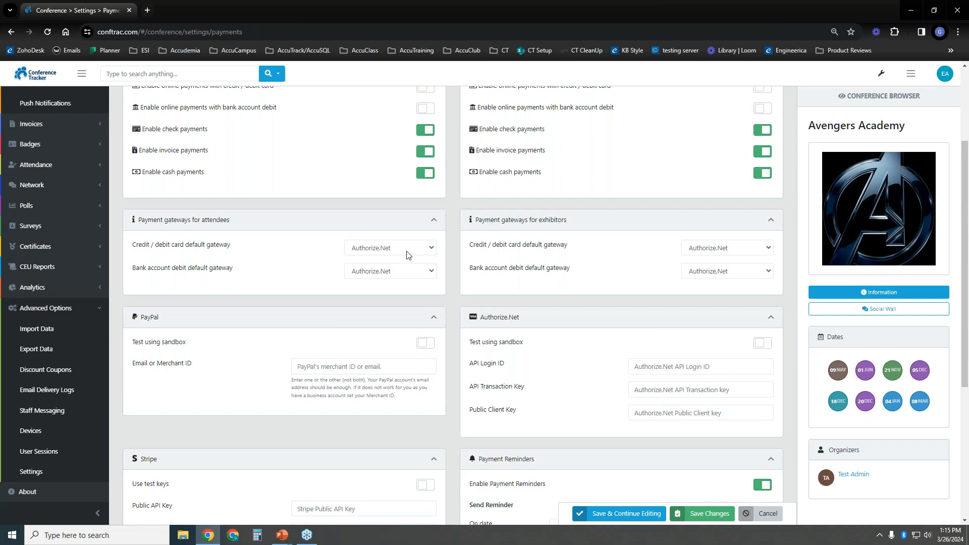
Review the payment settings, keeping Authorize.Net as the card gateway and payment reminders on
left_click(410, 255)
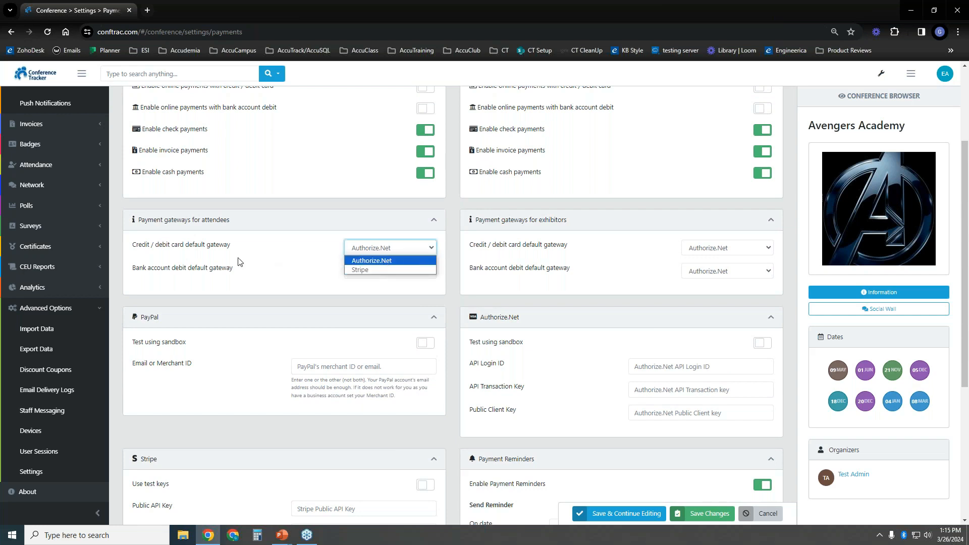
left_click(271, 270)
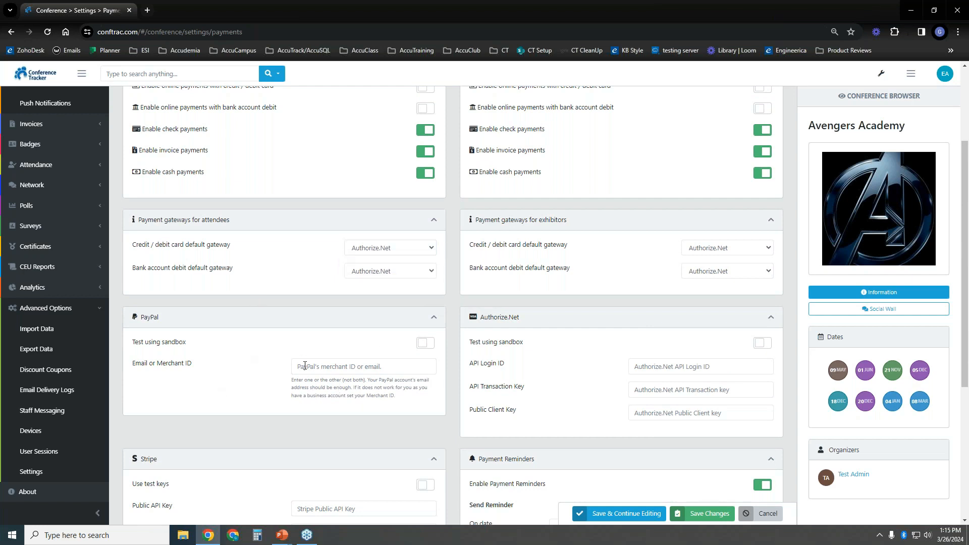
scroll(457, 356, "down", 1)
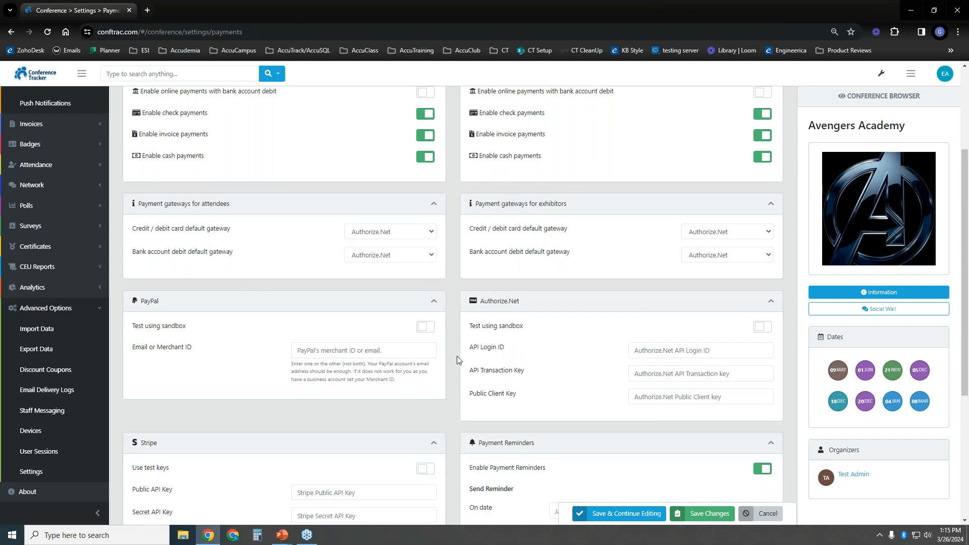
scroll(455, 208, "down", 3)
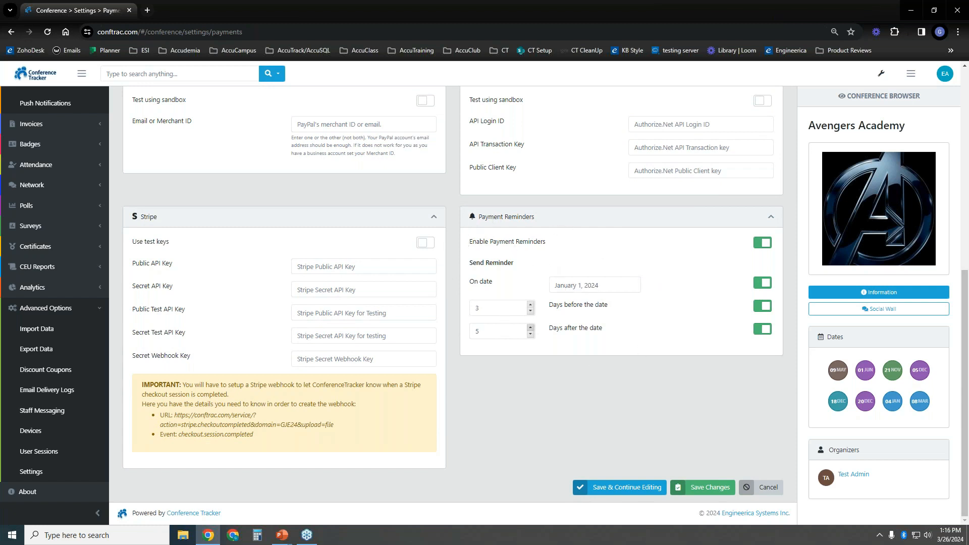
left_click(763, 245)
left_click(763, 244)
left_click_drag(470, 284, 505, 285)
left_click(613, 286)
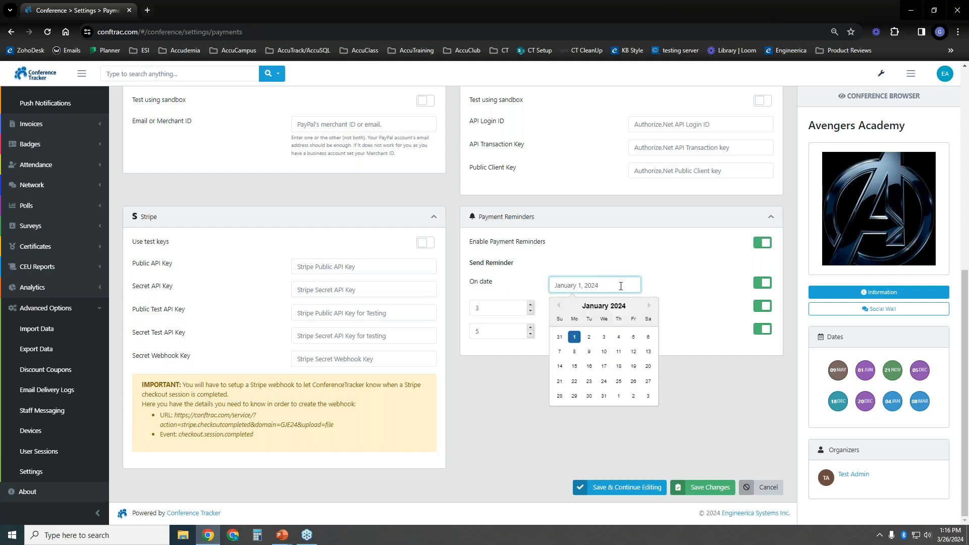
left_click(661, 288)
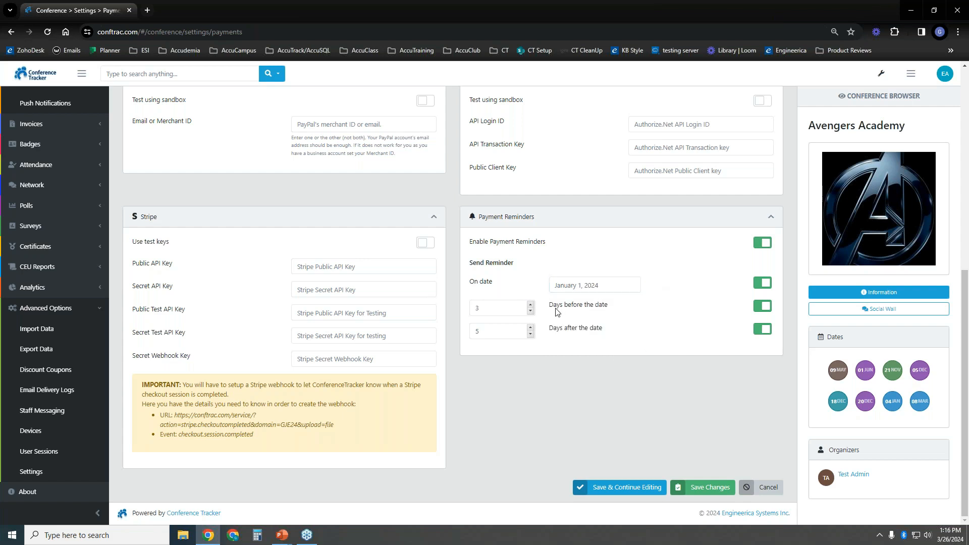
left_click_drag(553, 305, 579, 331)
left_click(650, 301)
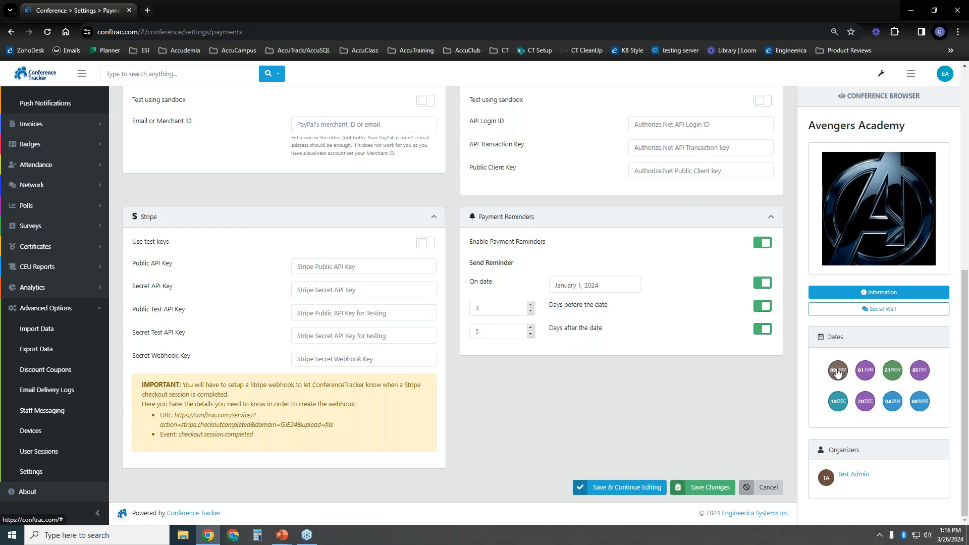
Set the payment reminder date to May 2, 2024 and save the payment settings
left_click(605, 289)
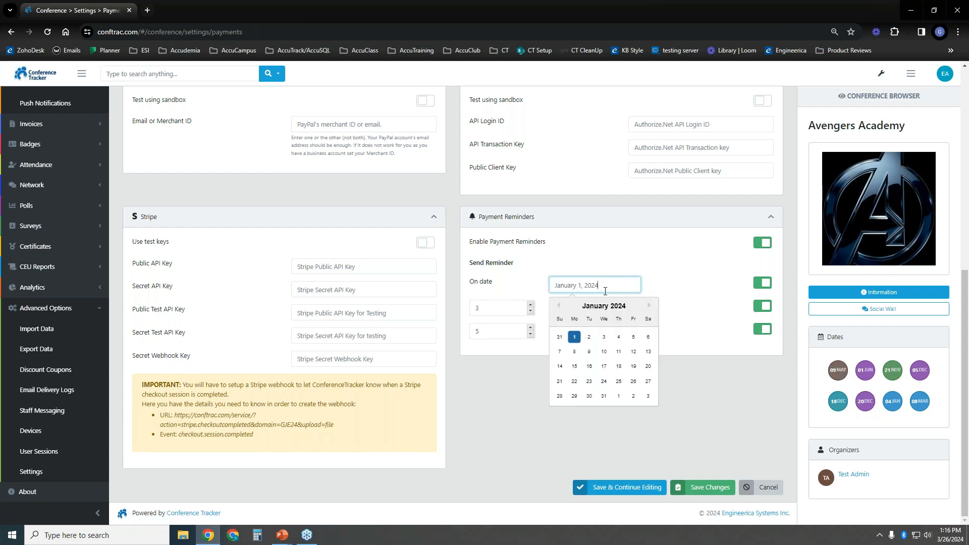
left_click(650, 305)
left_click(649, 306)
left_click(650, 305)
left_click(650, 306)
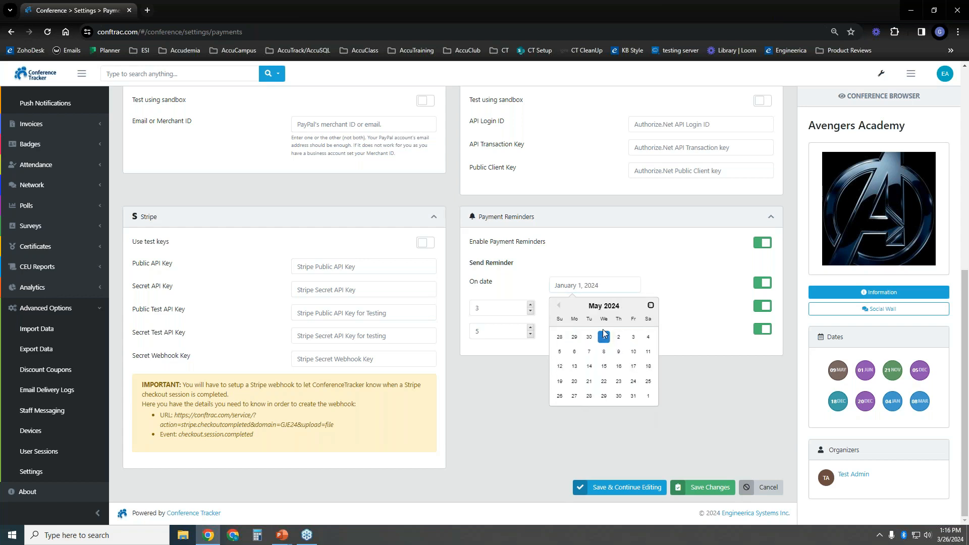
left_click(618, 338)
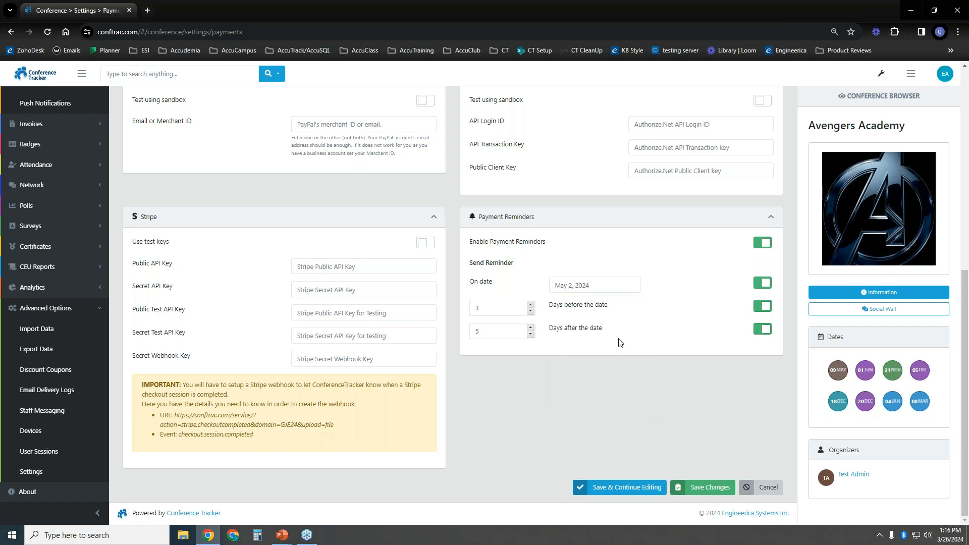
double_click(502, 308)
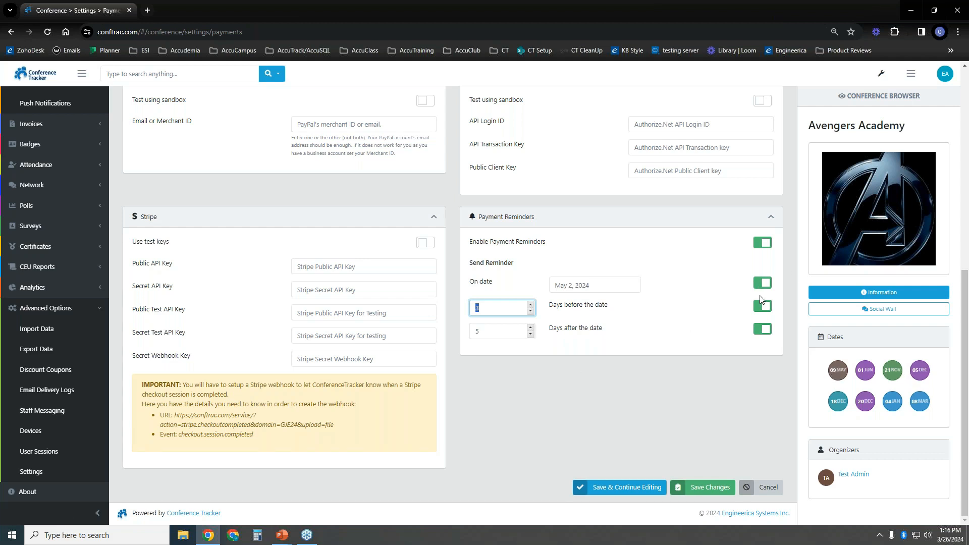
left_click(698, 479)
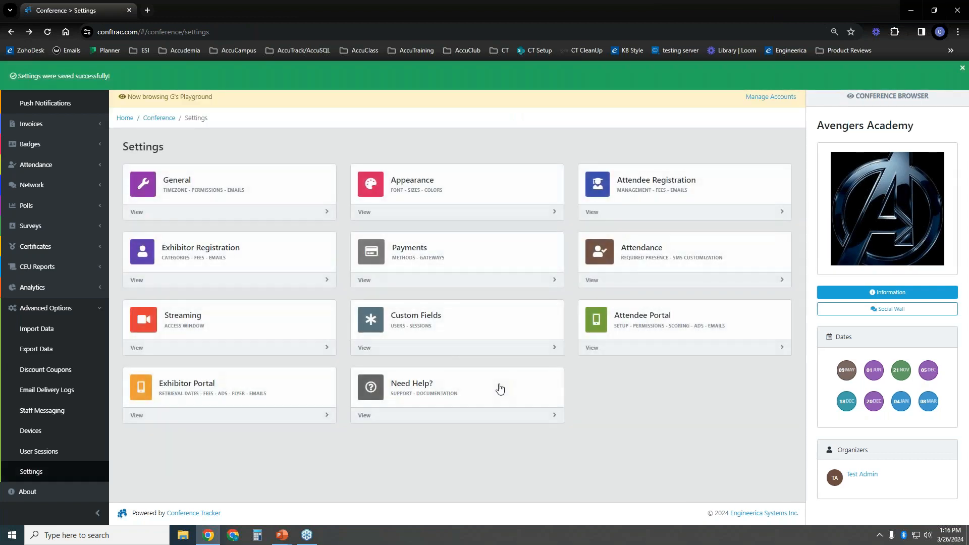
Open the Attendee Registration settings from the Settings overview
left_click(665, 192)
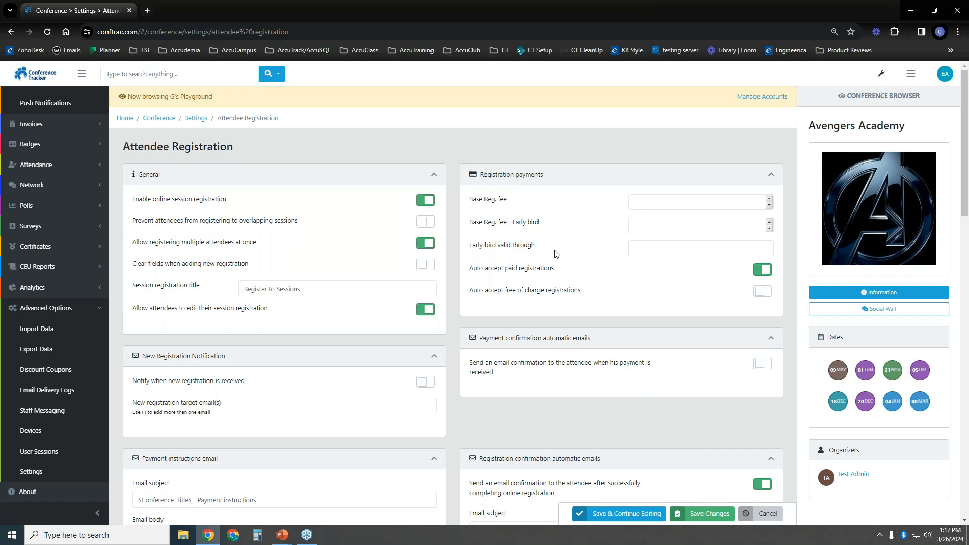
Leave the early bird deadline empty and review the registration notification email field
left_click(695, 248)
left_click(576, 260)
scroll(534, 287, "down", 3)
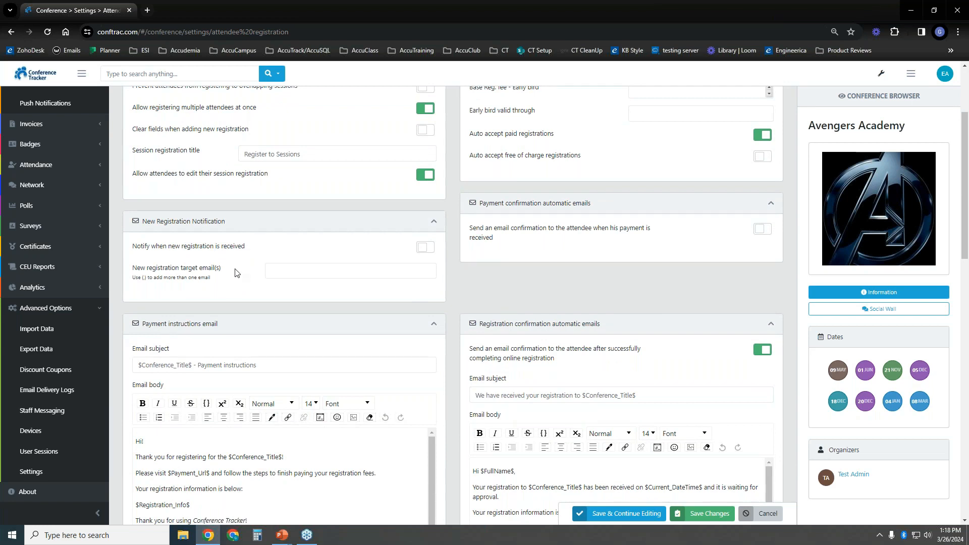
left_click(325, 271)
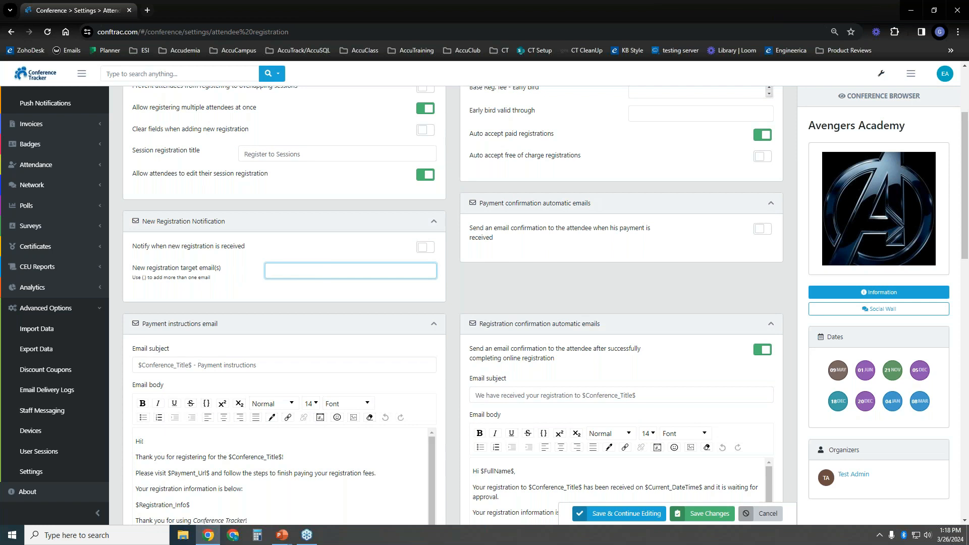
left_click_drag(143, 280, 156, 279)
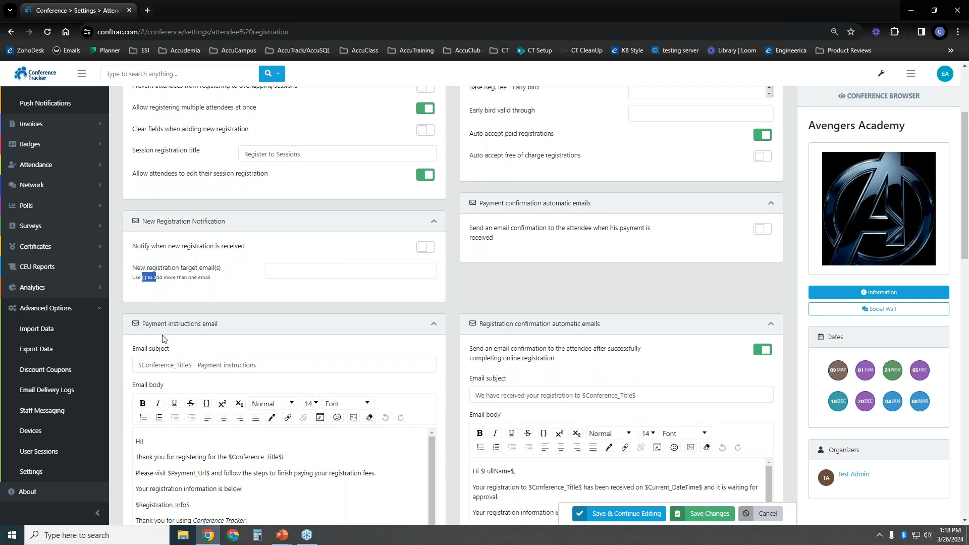
left_click(257, 292)
Look over the remaining email settings and save the attendee registration settings
scroll(444, 285, "down", 3)
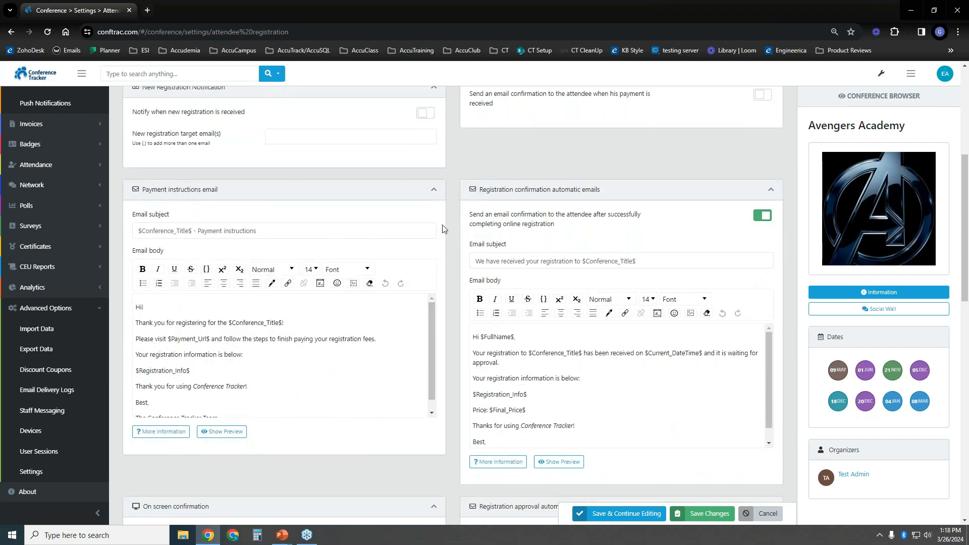
scroll(446, 231, "down", 1)
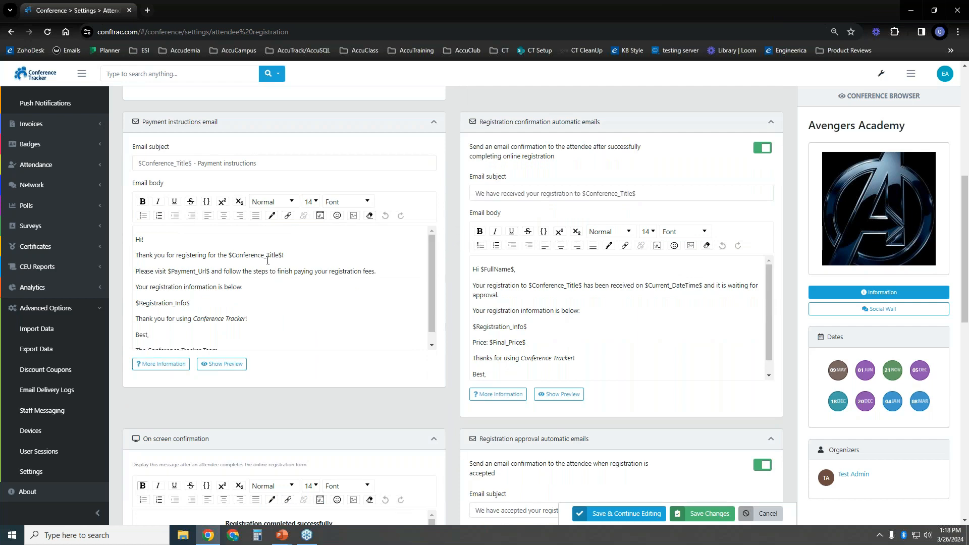
scroll(445, 303, "down", 2)
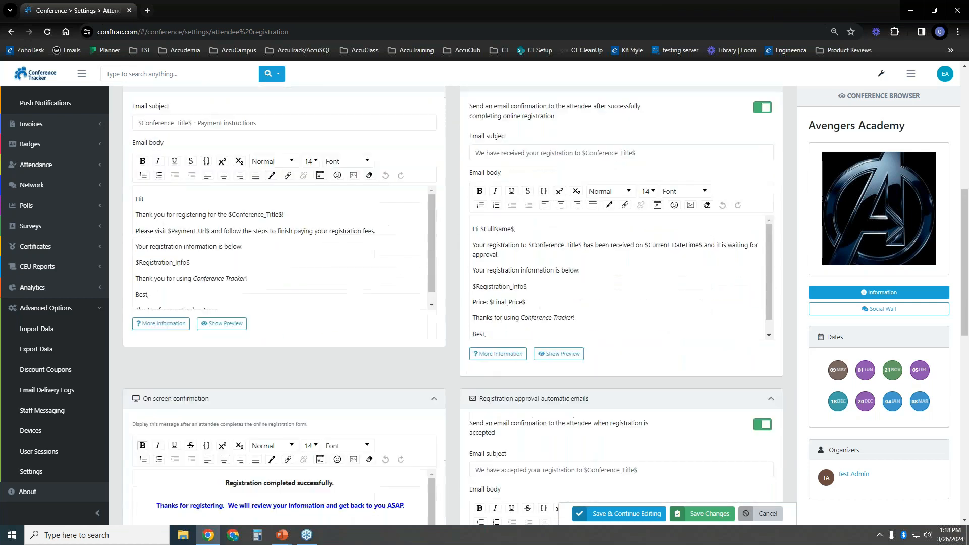
scroll(451, 297, "down", 4)
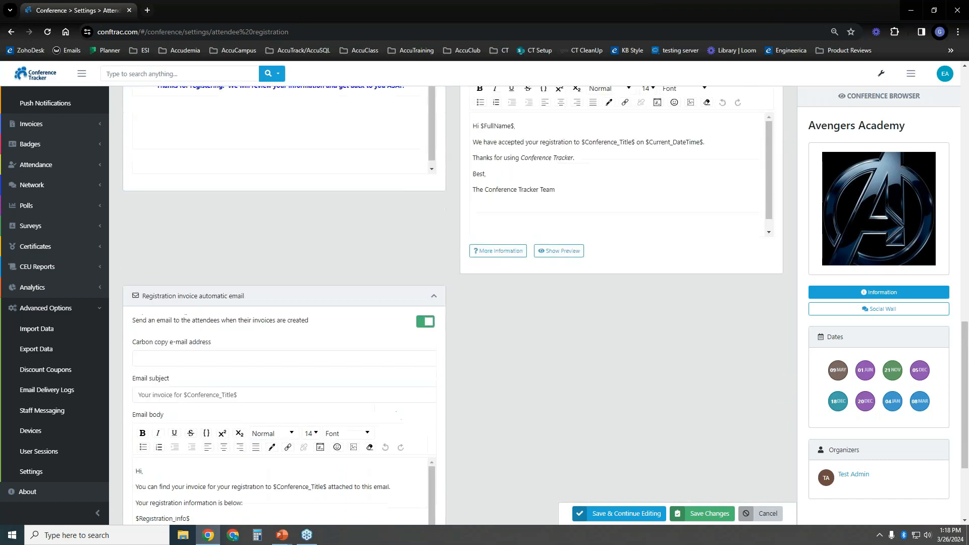
scroll(341, 295, "up", 2)
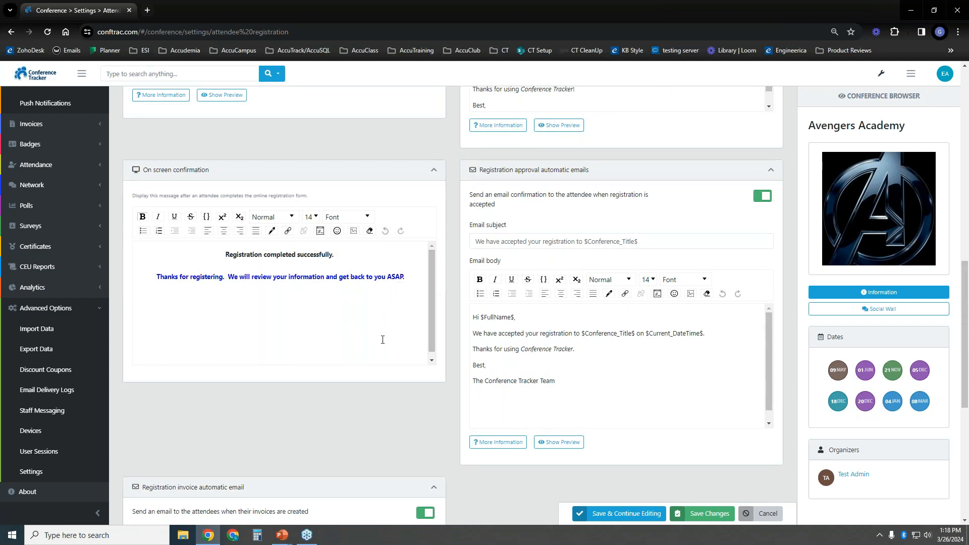
scroll(384, 338, "up", 1)
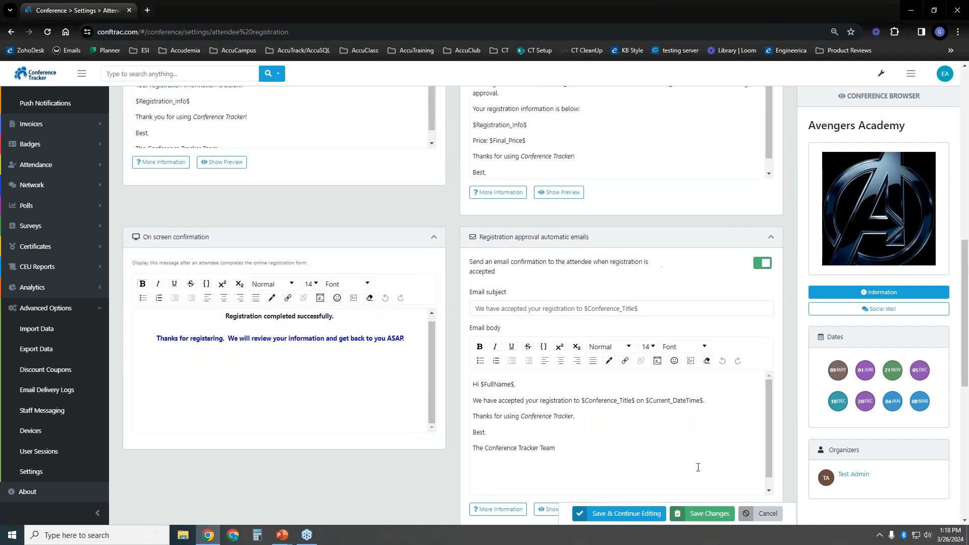
left_click(704, 513)
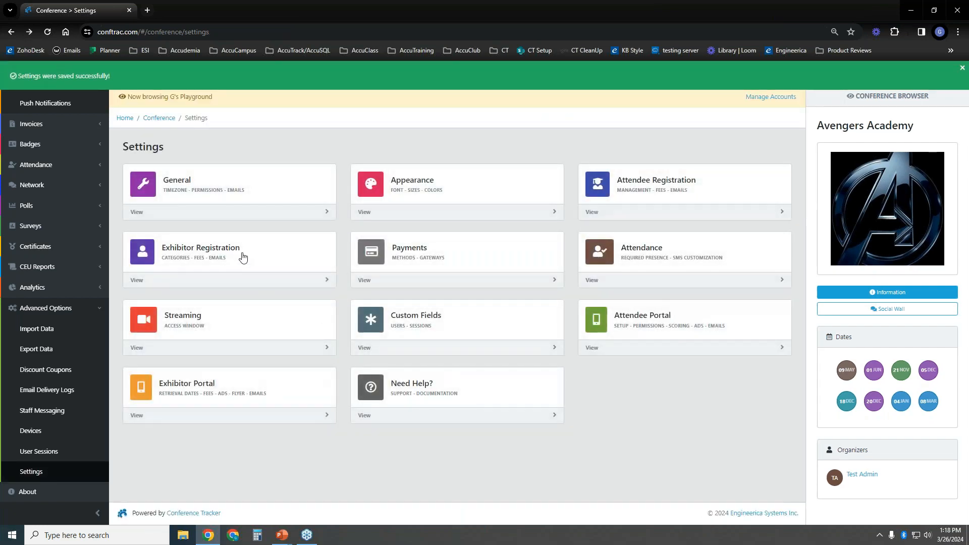
Open Exhibitor Registration settings and review free reps, additional rep fee and exhibitor categories
left_click(238, 256)
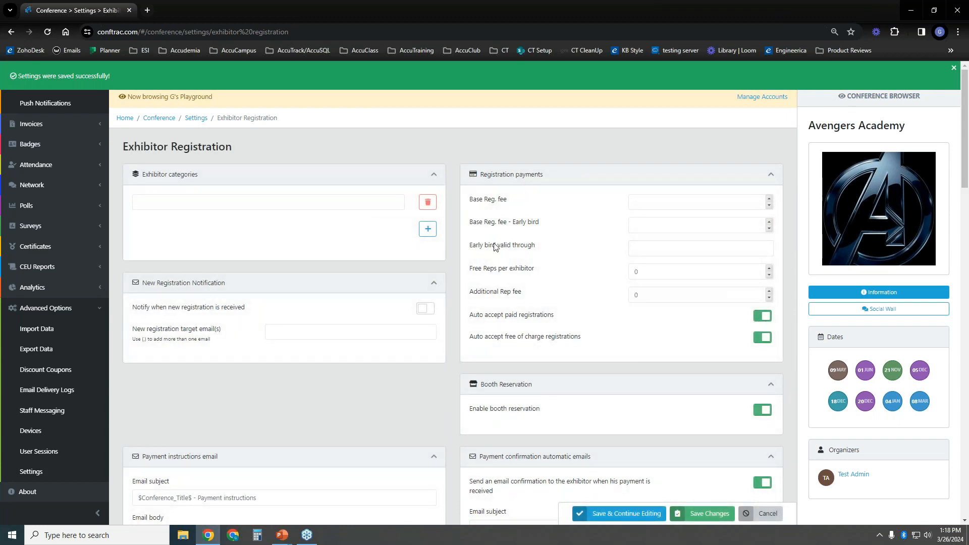
left_click_drag(470, 271, 560, 281)
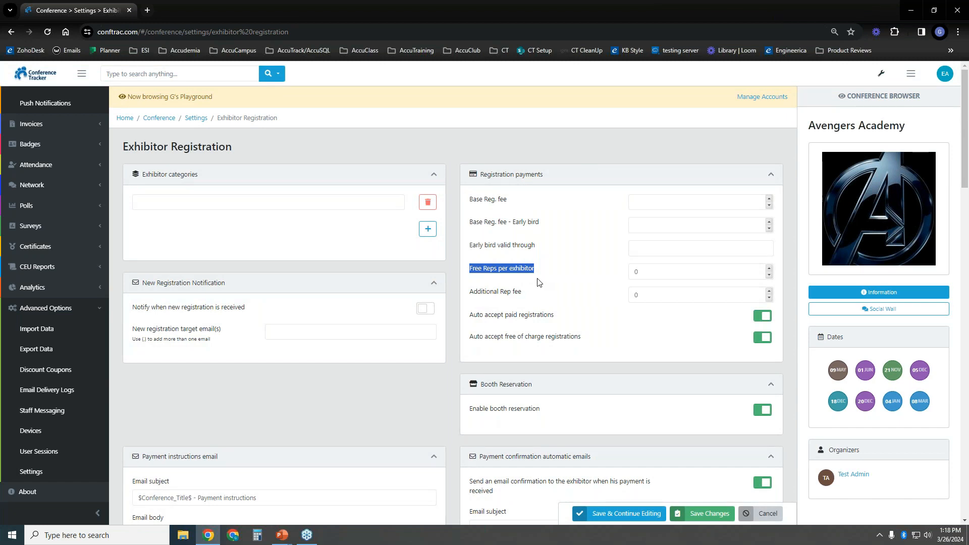
left_click(501, 293)
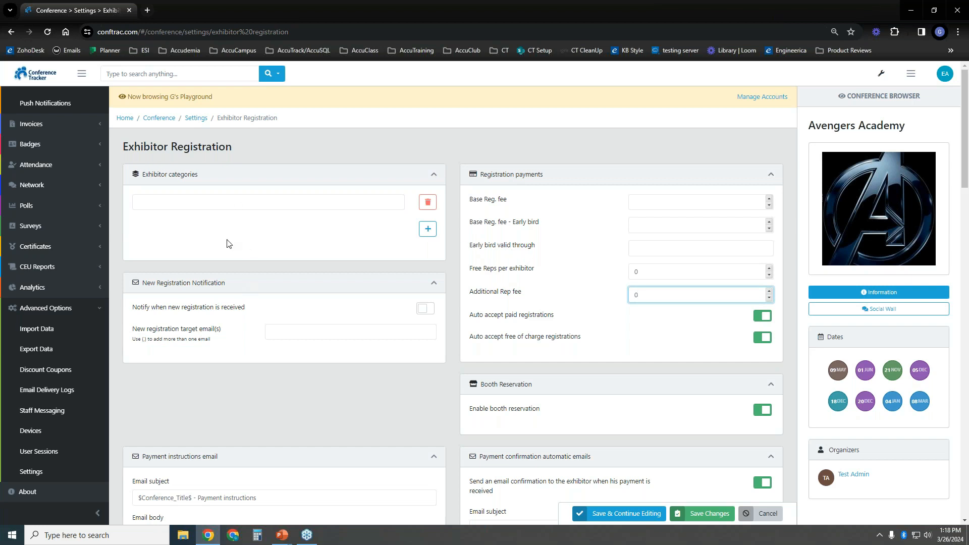
left_click(317, 200)
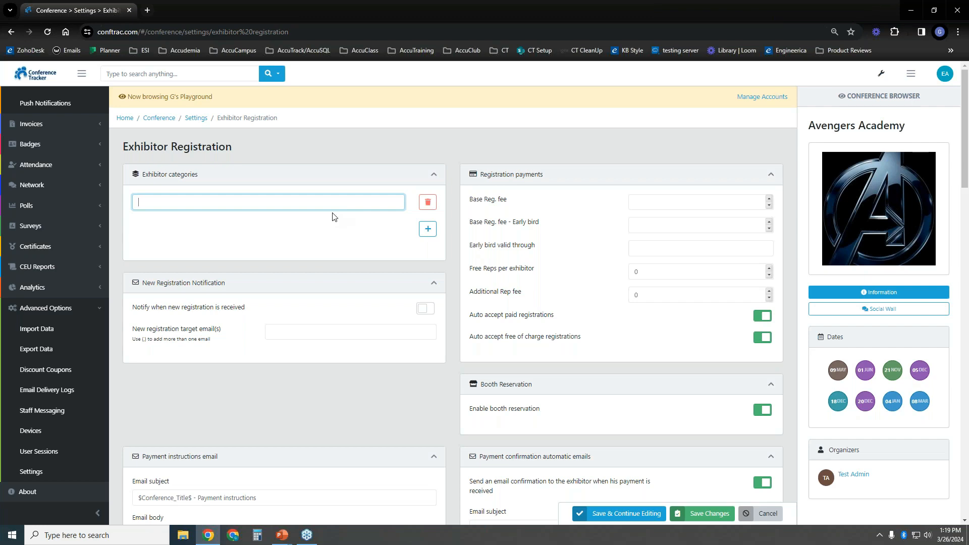
Review the booth reservation and automatic email sections down to the bottom of the page
scroll(457, 238, "down", 3)
scroll(466, 283, "up", 3)
scroll(468, 278, "down", 3)
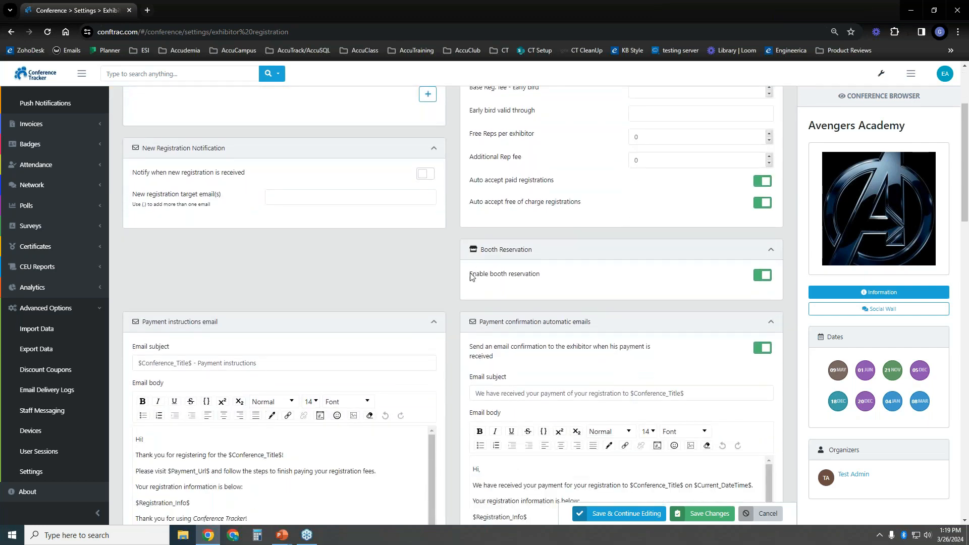
left_click_drag(470, 277, 580, 278)
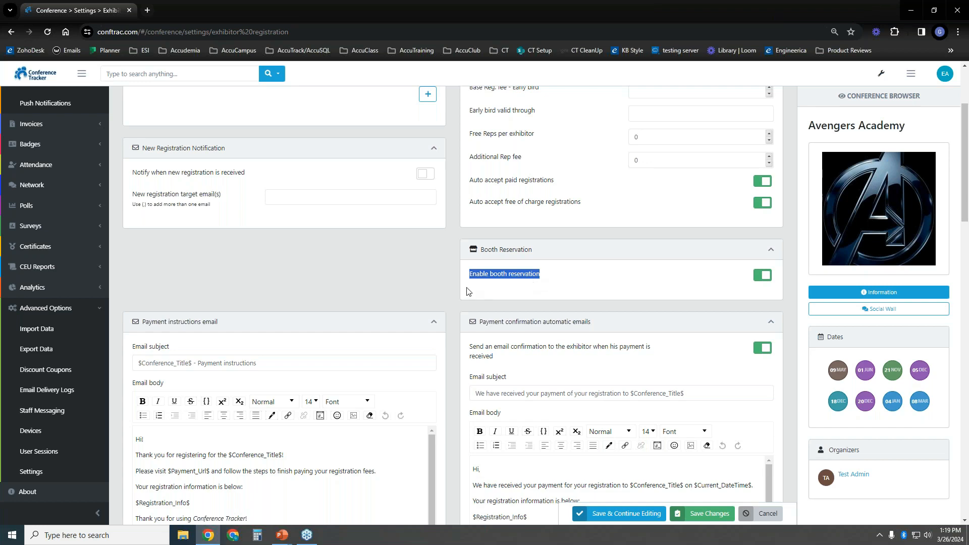
scroll(470, 292, "down", 3)
scroll(468, 252, "down", 2)
scroll(449, 256, "up", 2)
scroll(443, 255, "down", 3)
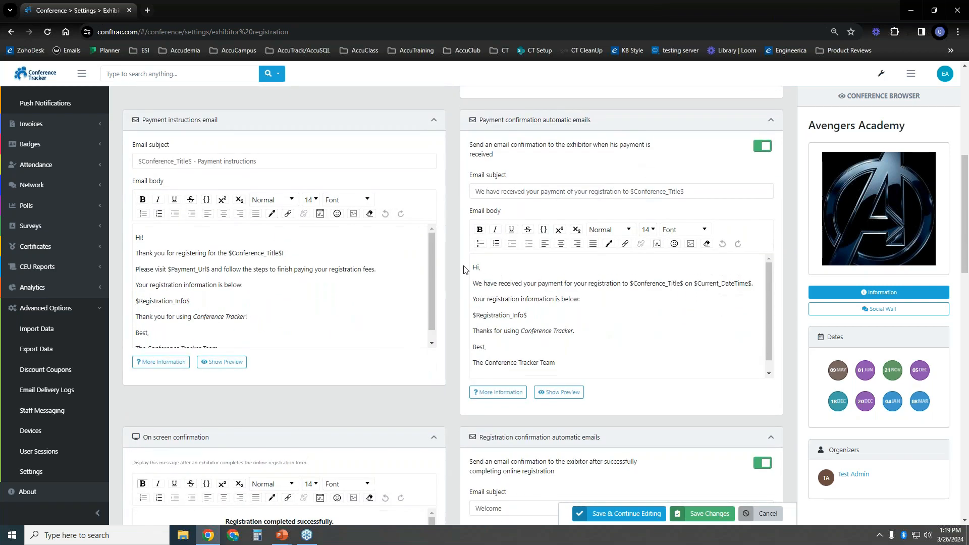
scroll(437, 305, "down", 4)
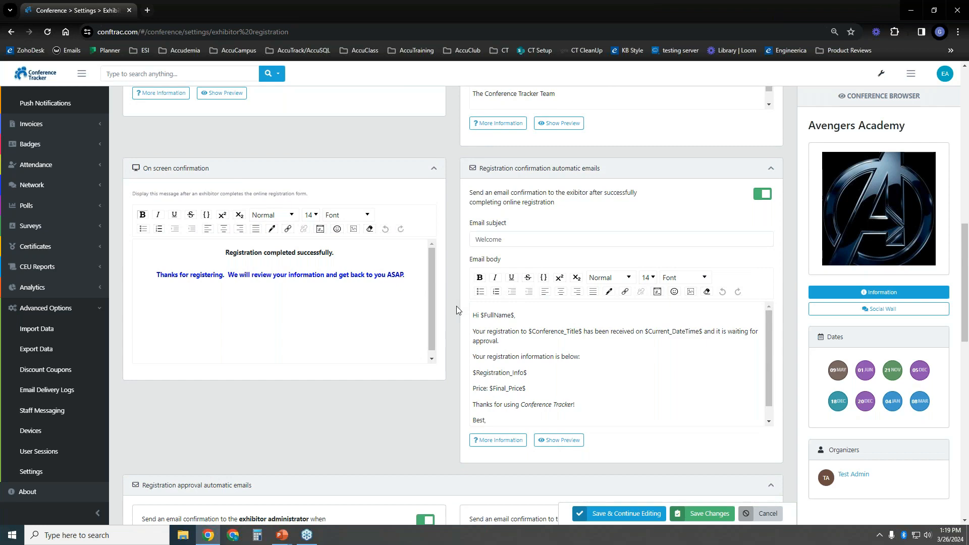
scroll(456, 306, "down", 4)
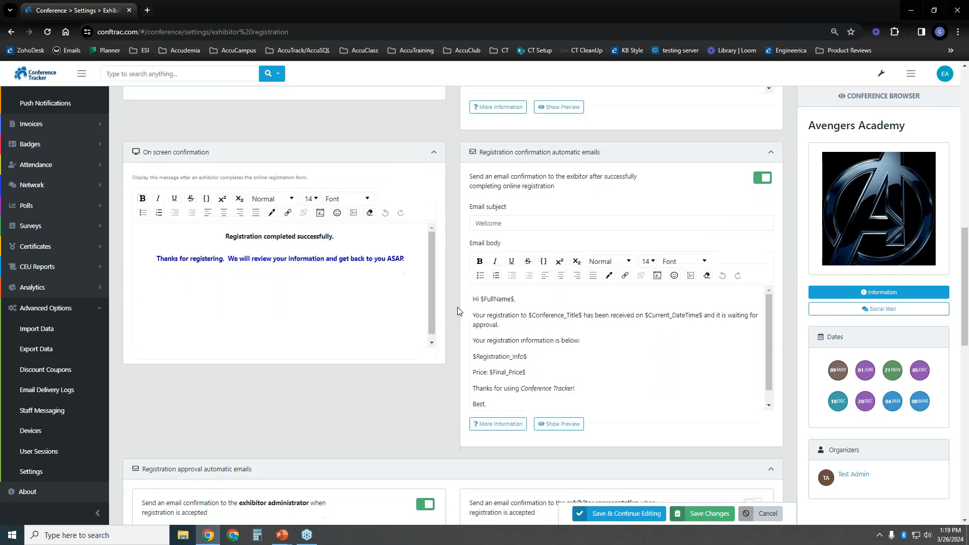
scroll(458, 308, "down", 7)
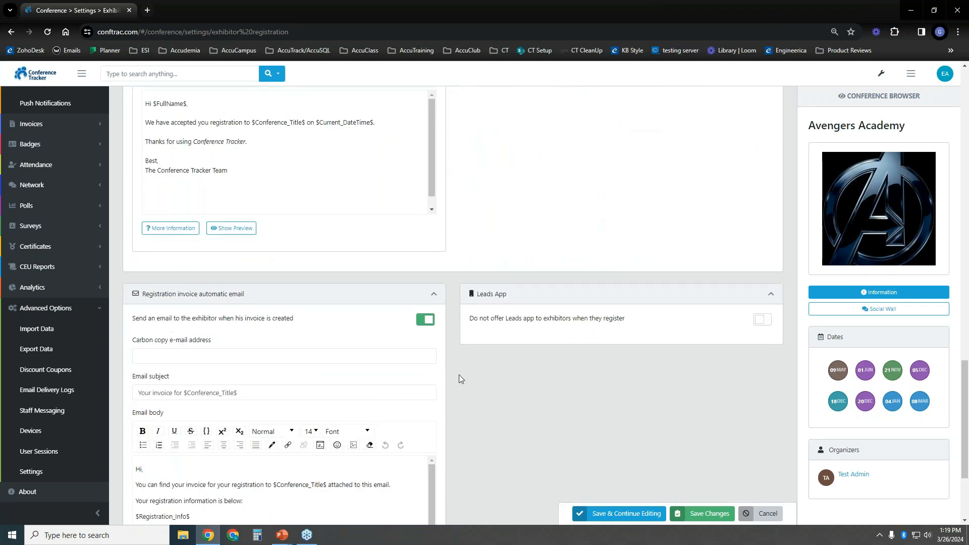
scroll(459, 374, "down", 3)
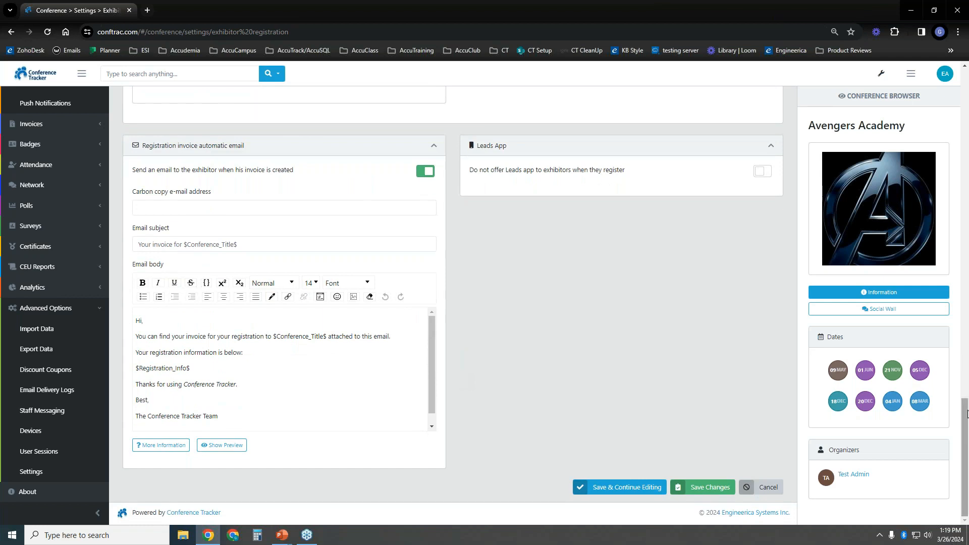
Save the exhibitor settings and open the attendee registration form for editing
left_click(707, 488)
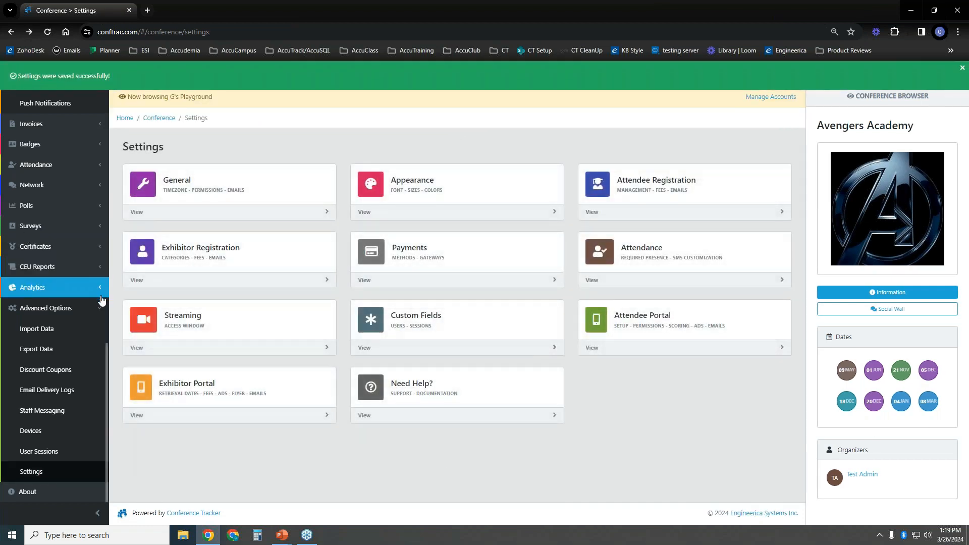
scroll(104, 352, "up", 1)
left_click_drag(104, 349, 107, 171)
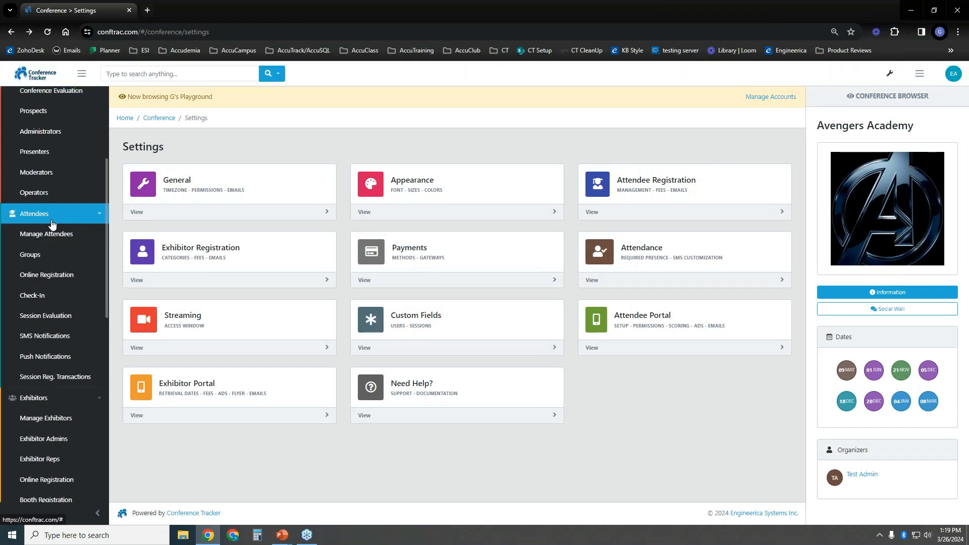
left_click(58, 277)
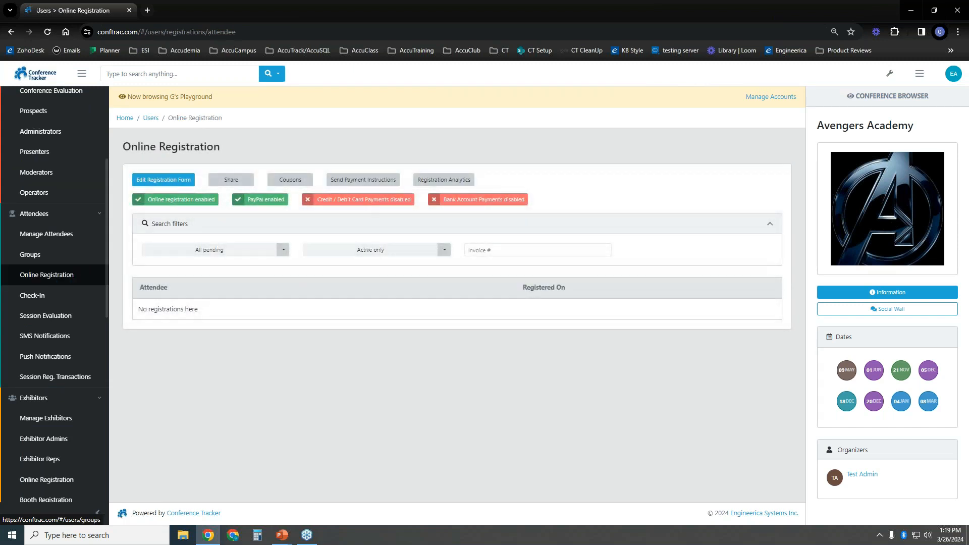
left_click(162, 176)
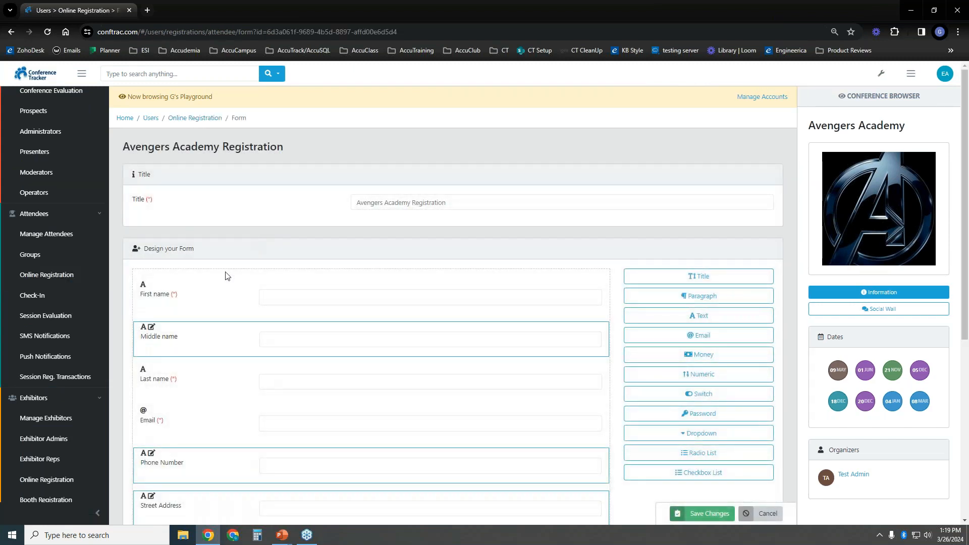
scroll(216, 218, "down", 2)
scroll(218, 222, "down", 2)
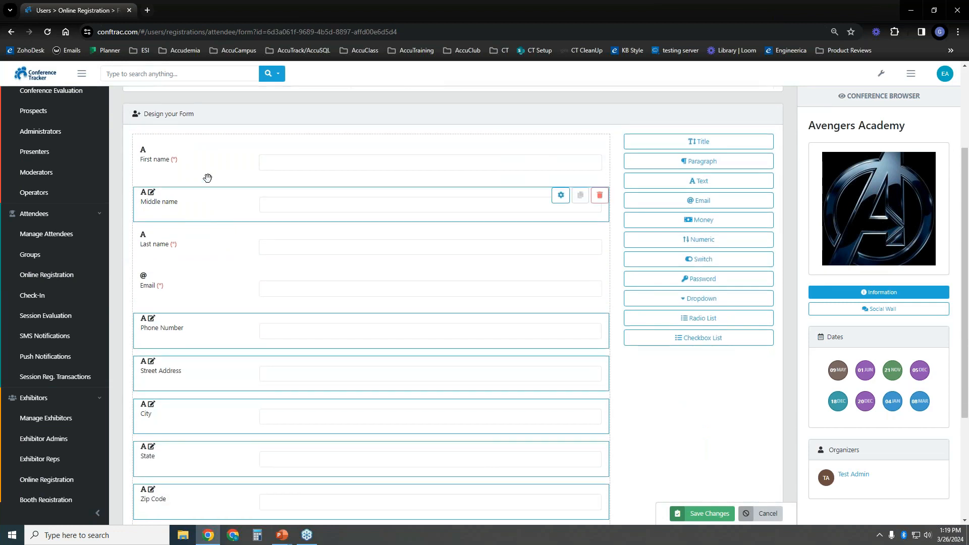
scroll(224, 255, "down", 5)
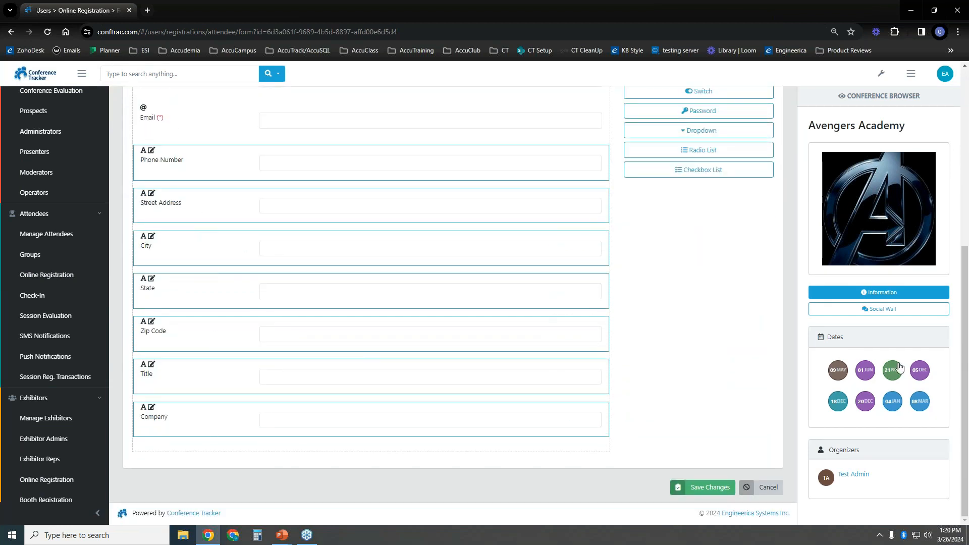
scroll(966, 324, "up", 5)
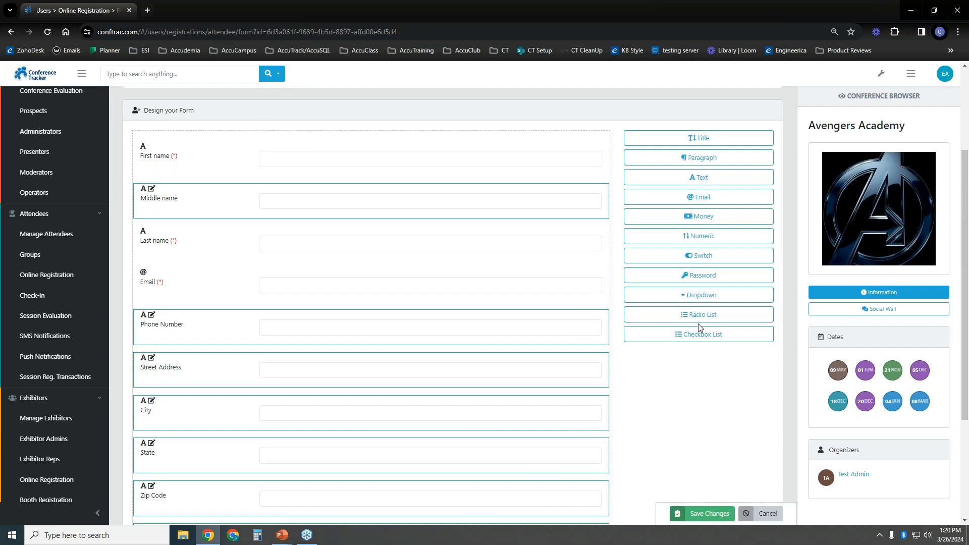
Append a Title, a Paragraph and a Text box after Company on the form
left_click(696, 142)
left_click(691, 161)
left_click(691, 182)
scroll(384, 303, "down", 6)
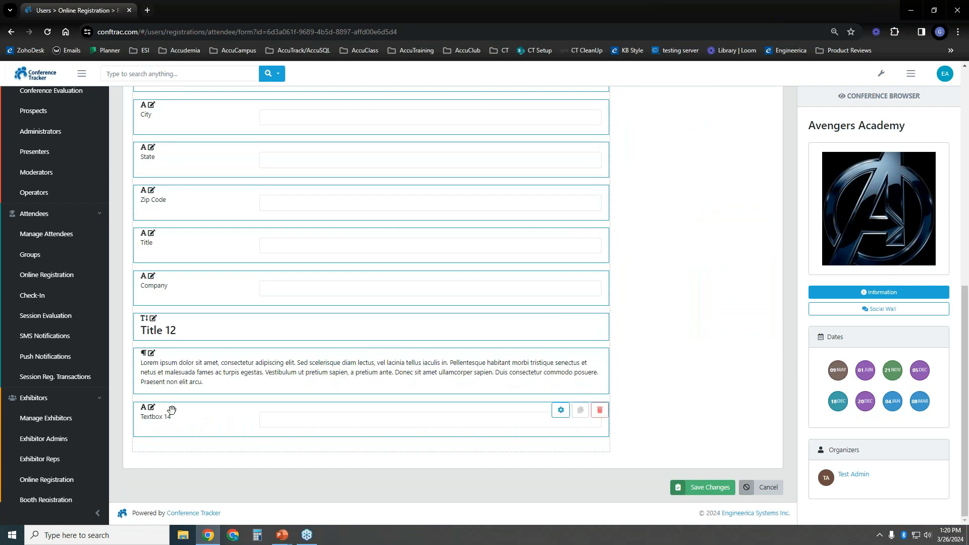
Set the Lorem ipsum Paragraph13 block to not visible and scroll back to the designer top
mouse_move(475, 373)
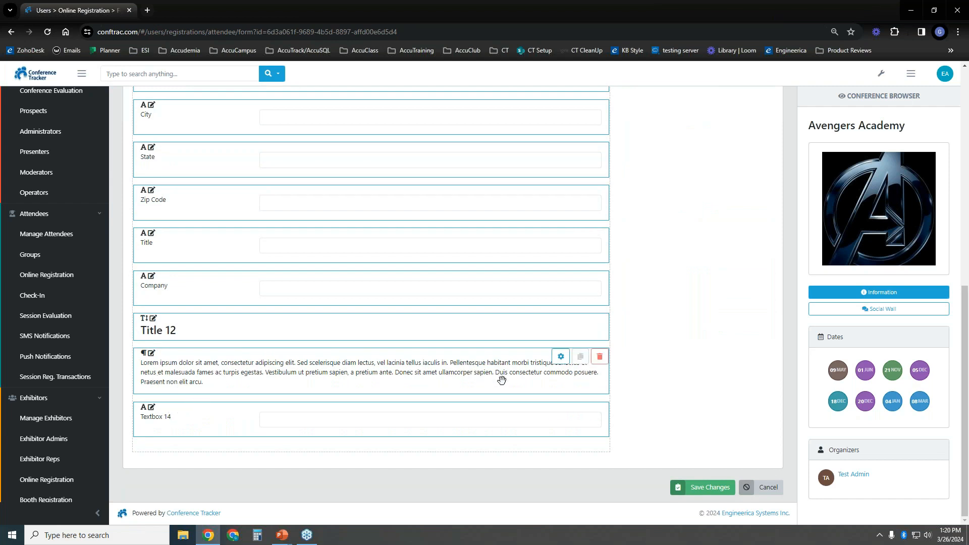
left_click(559, 359)
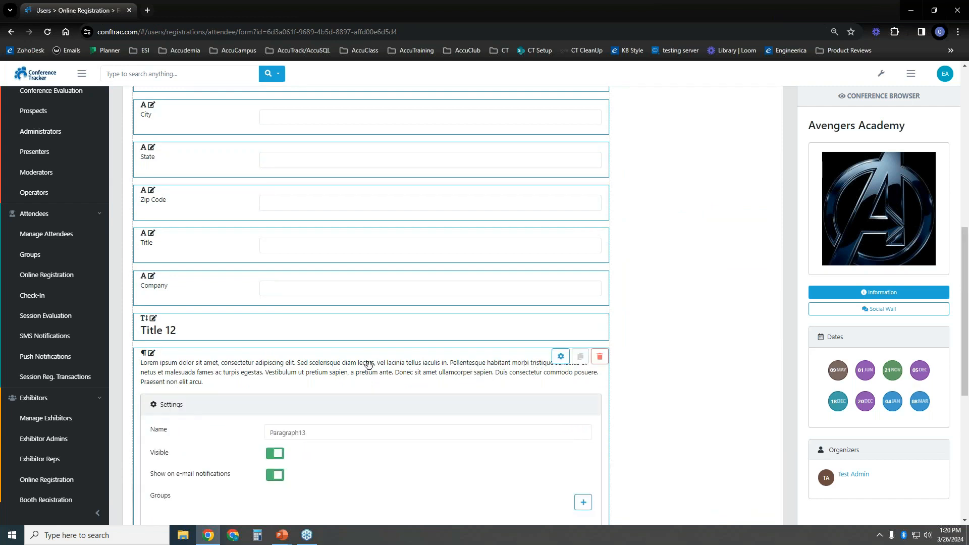
scroll(368, 366, "down", 3)
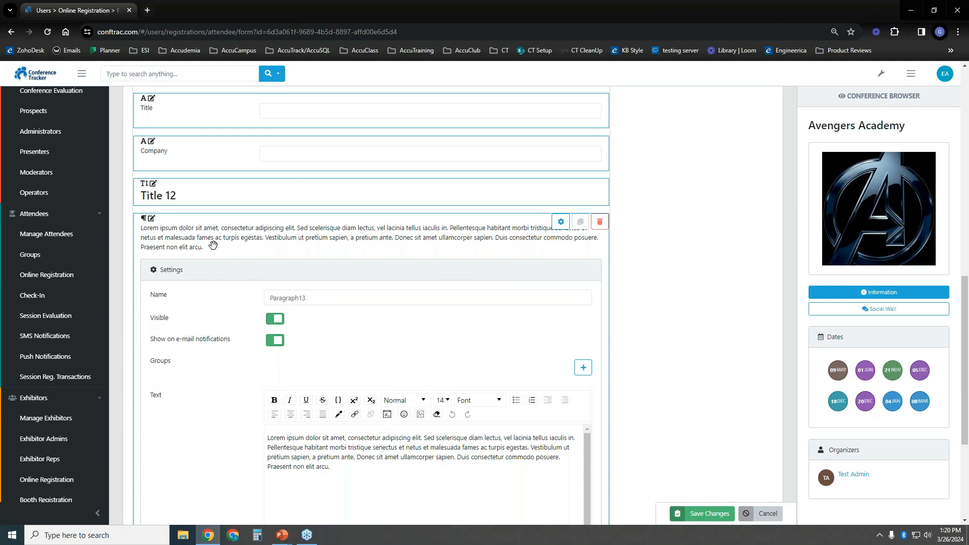
scroll(241, 251, "down", 3)
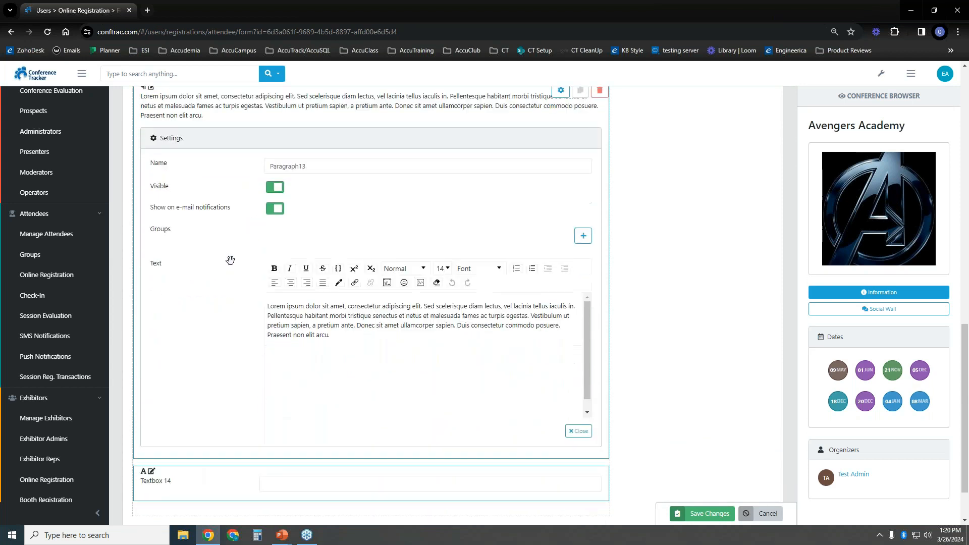
scroll(202, 277, "up", 1)
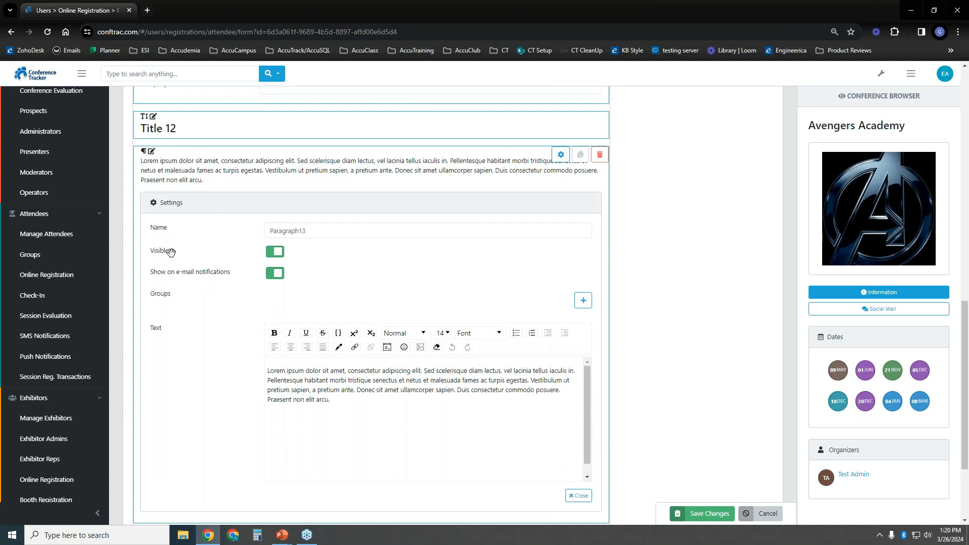
left_click(275, 252)
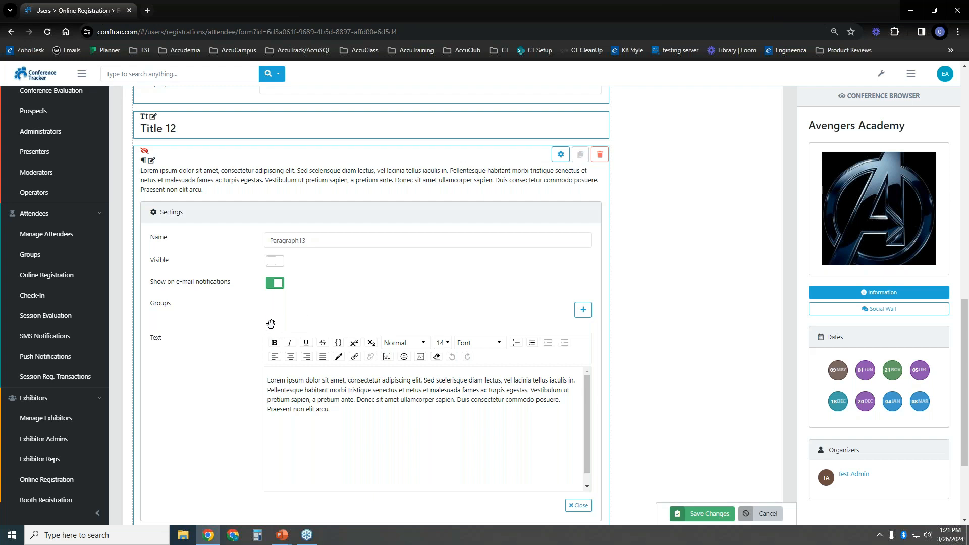
scroll(254, 322, "down", 1)
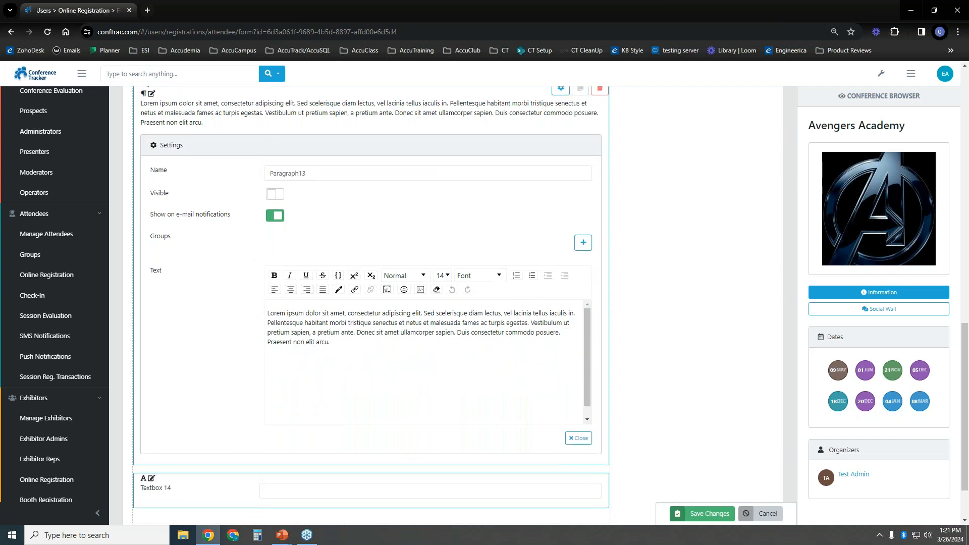
left_click_drag(270, 313, 308, 324)
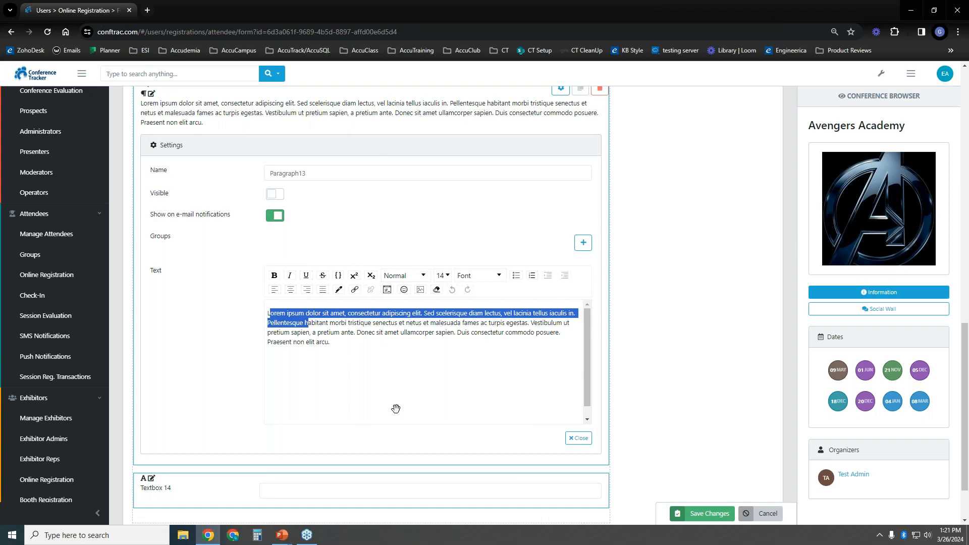
scroll(643, 323, "up", 2)
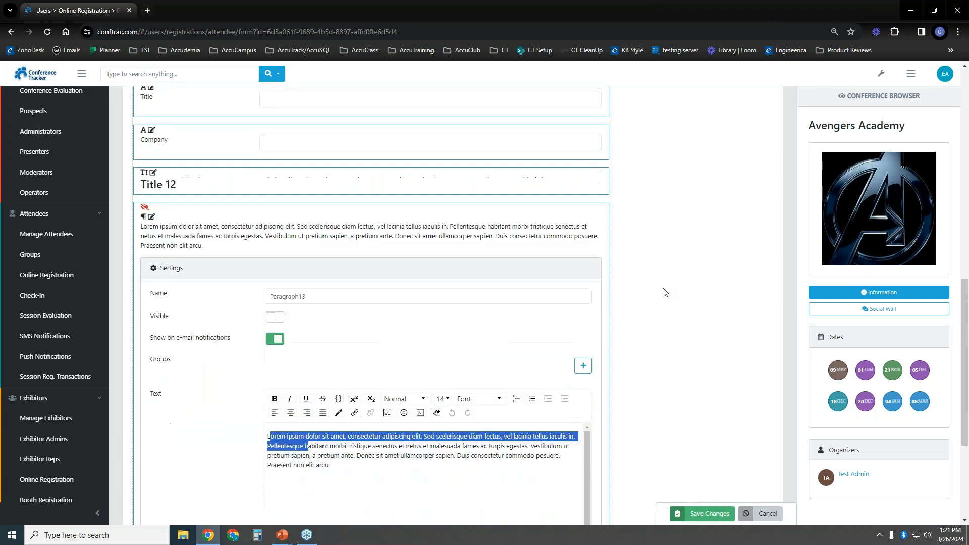
scroll(666, 299, "up", 12)
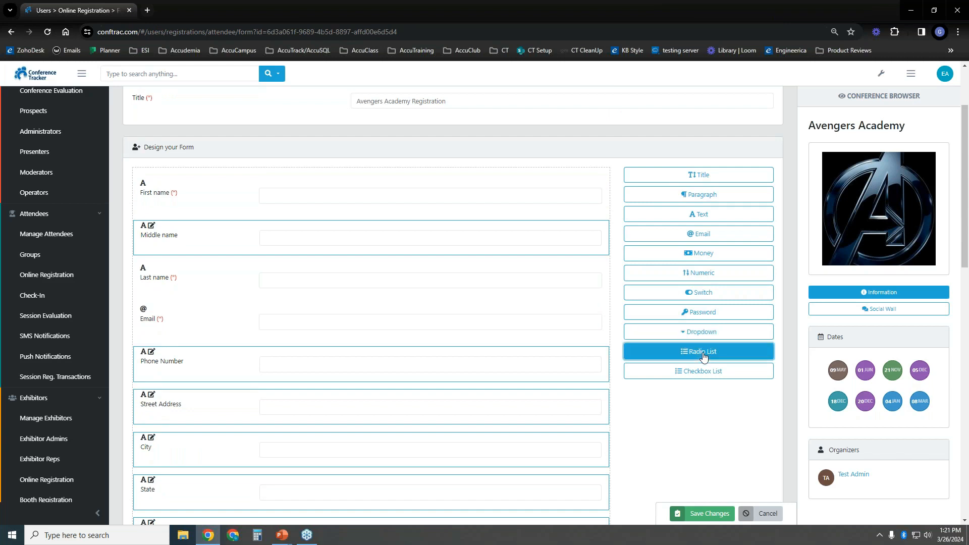
Add a Checkbox List and relabel Radio List Field 15 'Are you in of any special accomodations' with option Yes
left_click(700, 372)
scroll(550, 411, "down", 4)
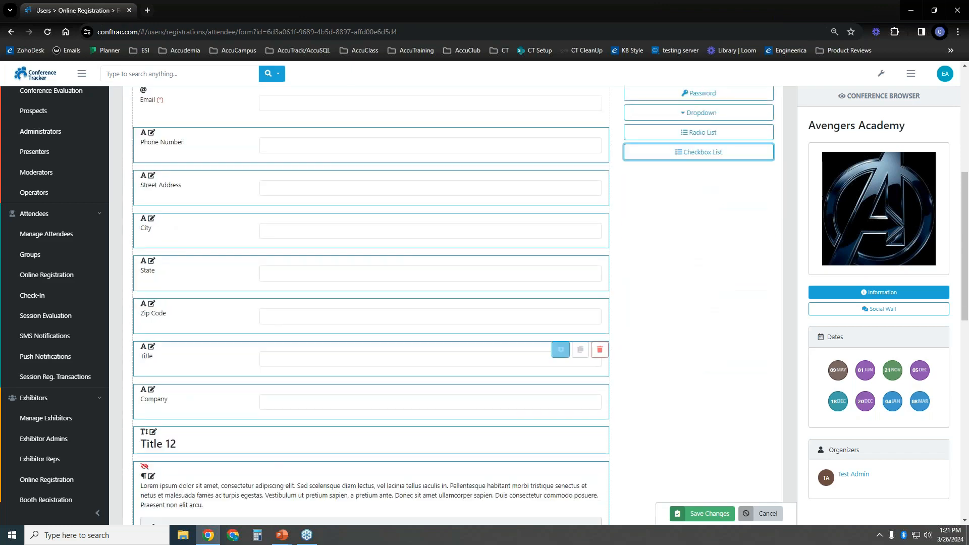
scroll(550, 358, "down", 10)
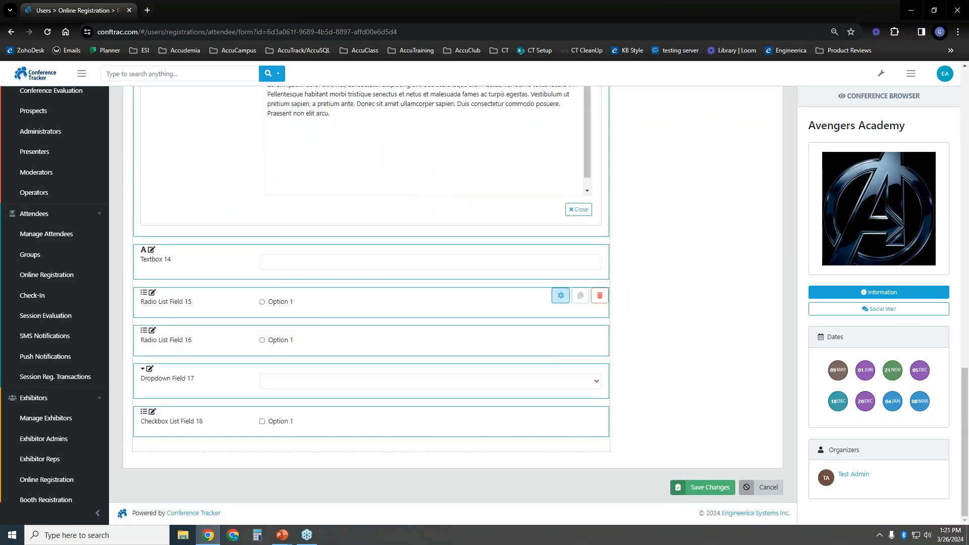
left_click(561, 296)
scroll(191, 264, "down", 3)
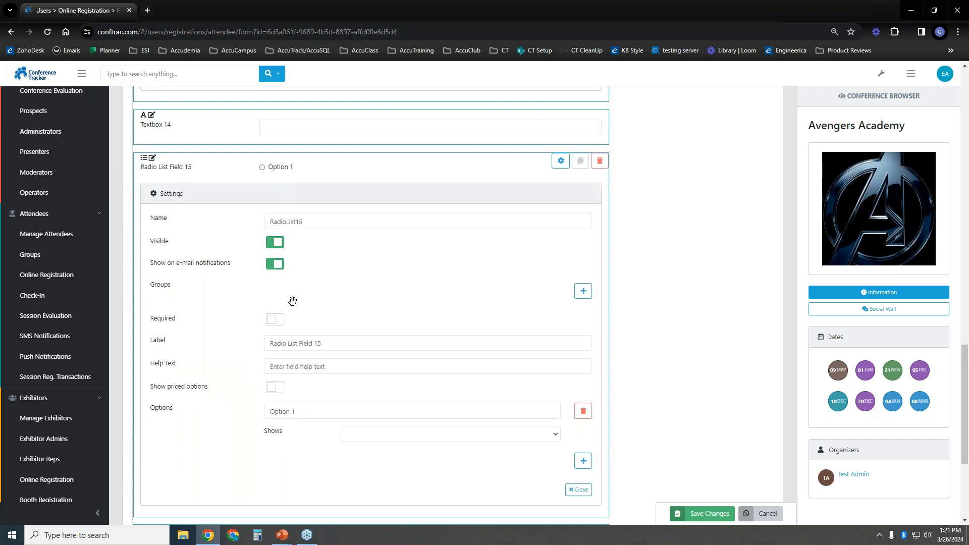
left_click_drag(333, 346, 261, 345)
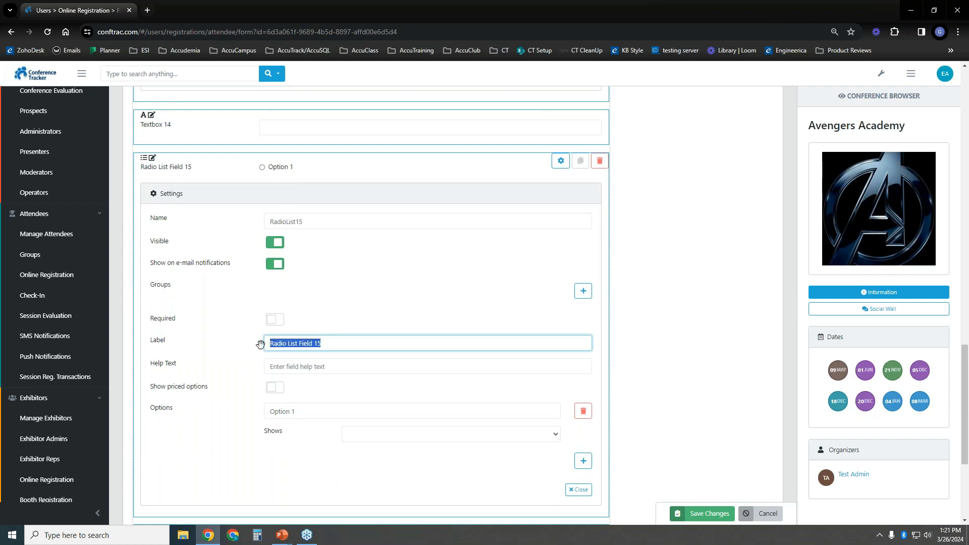
type("Are you in of any special")
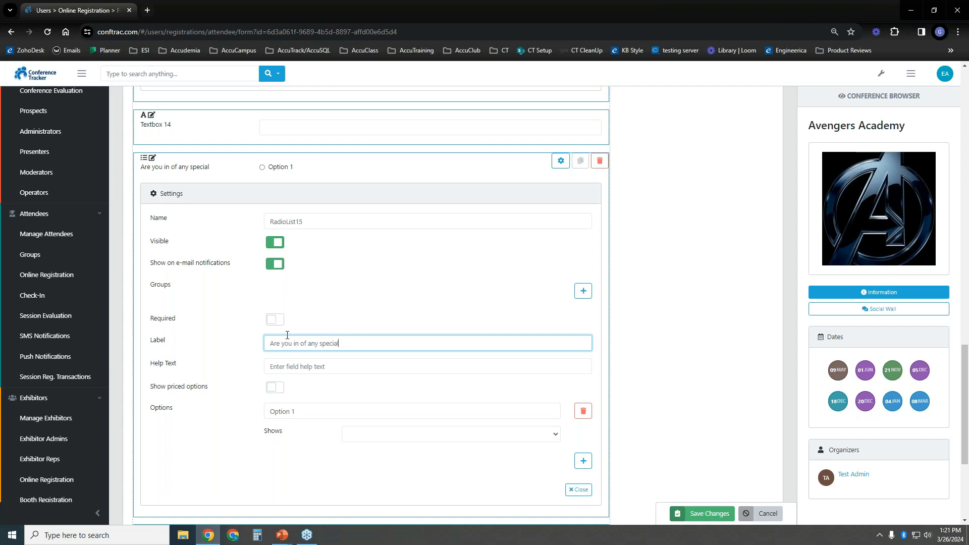
type(" accomodations?")
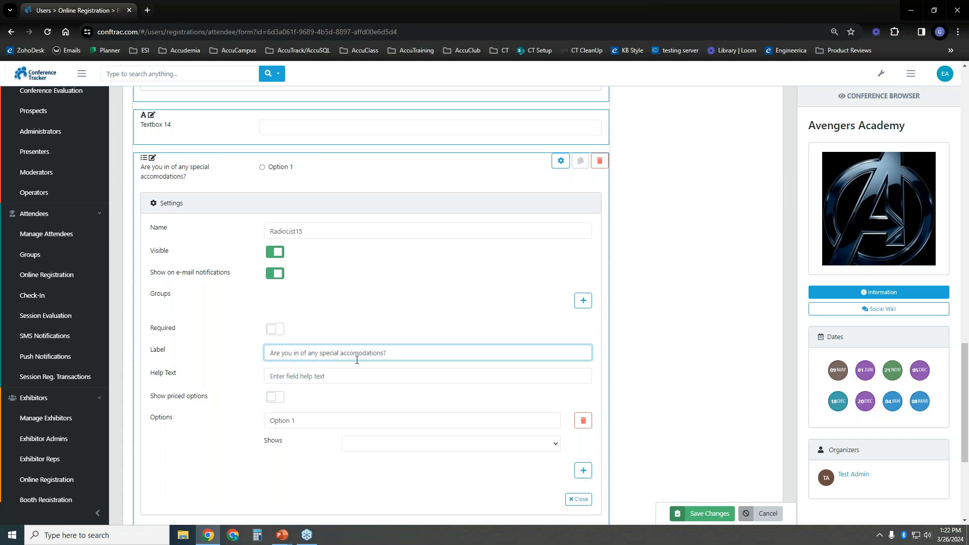
left_click_drag(302, 422, 214, 422)
type("Yes")
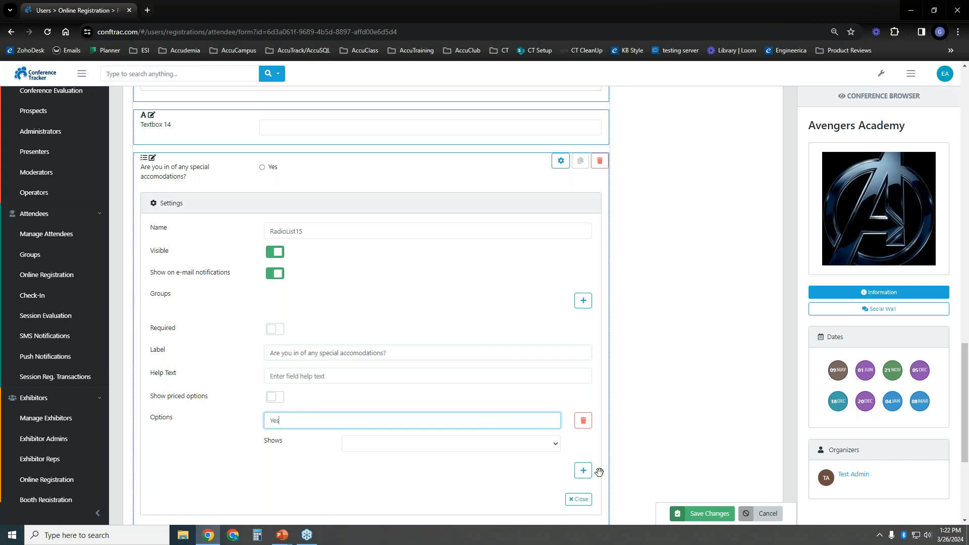
Add a 'No' option and make the accommodations question required
left_click(583, 471)
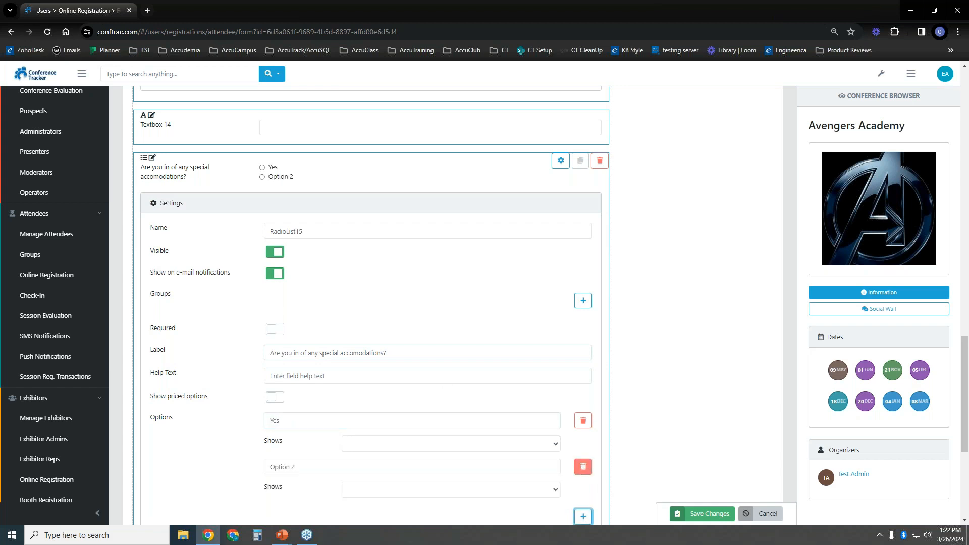
scroll(346, 392, "down", 3)
left_click_drag(301, 333, 246, 336)
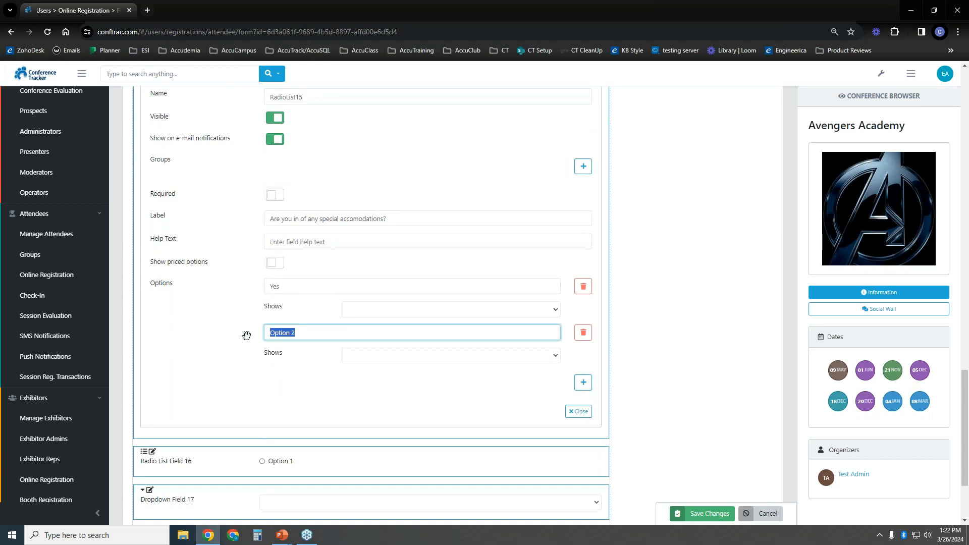
type("No")
scroll(270, 247, "up", 1)
left_click(275, 265)
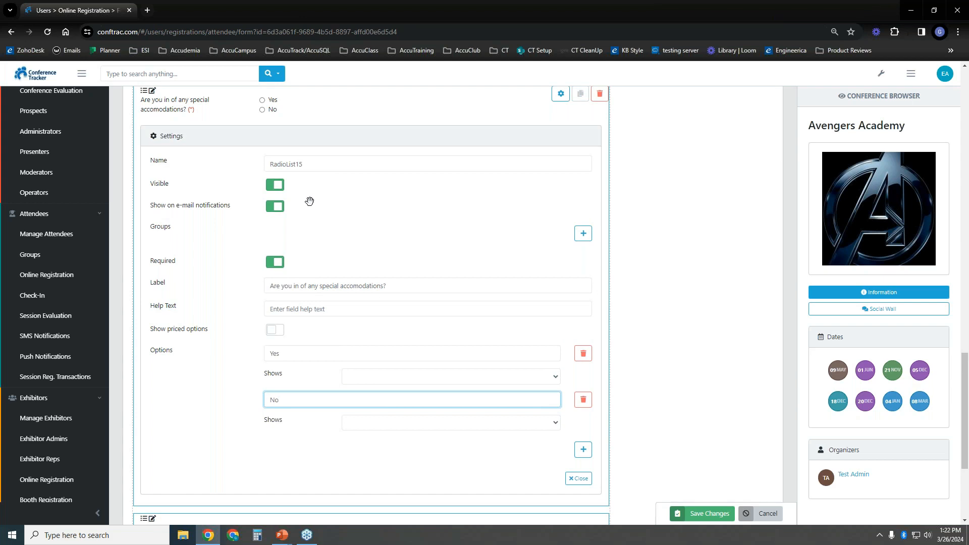
scroll(309, 199, "down", 1)
left_click(578, 412)
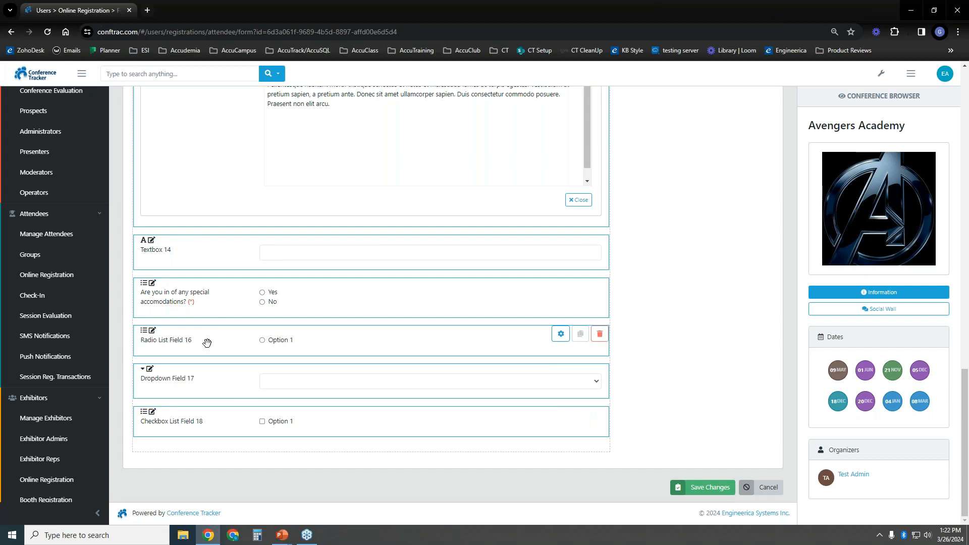
Hide Radio List Field 16 and relabel it 'How can we assist?'
left_click(561, 334)
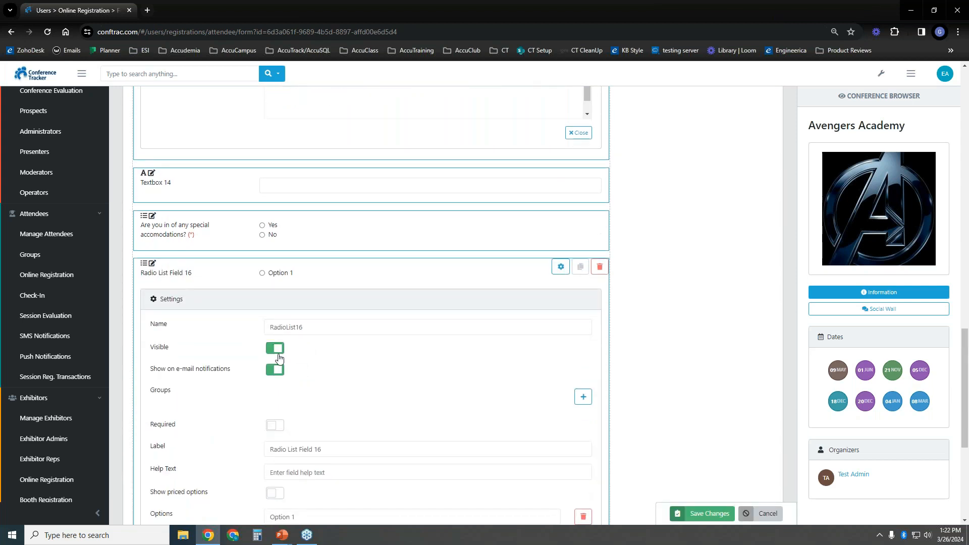
left_click(278, 347)
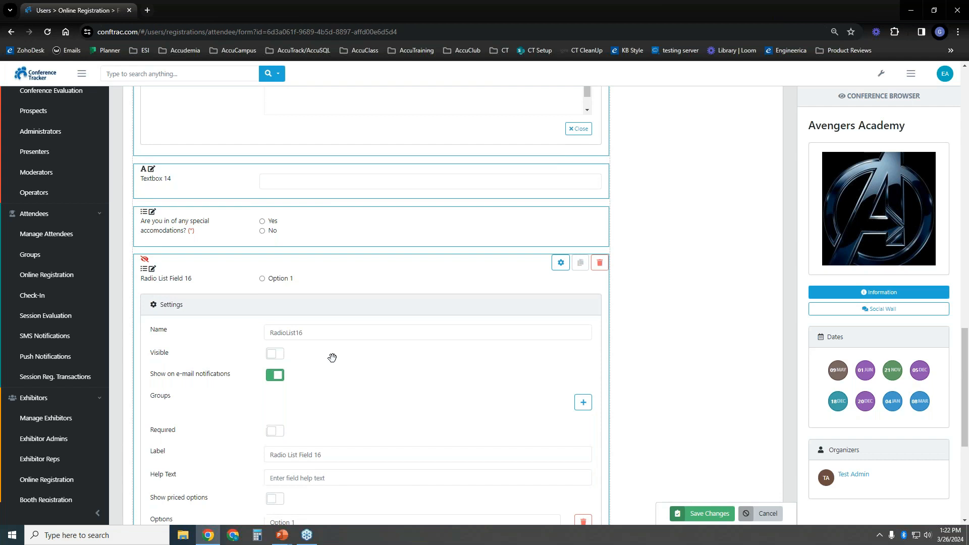
scroll(331, 359, "down", 3)
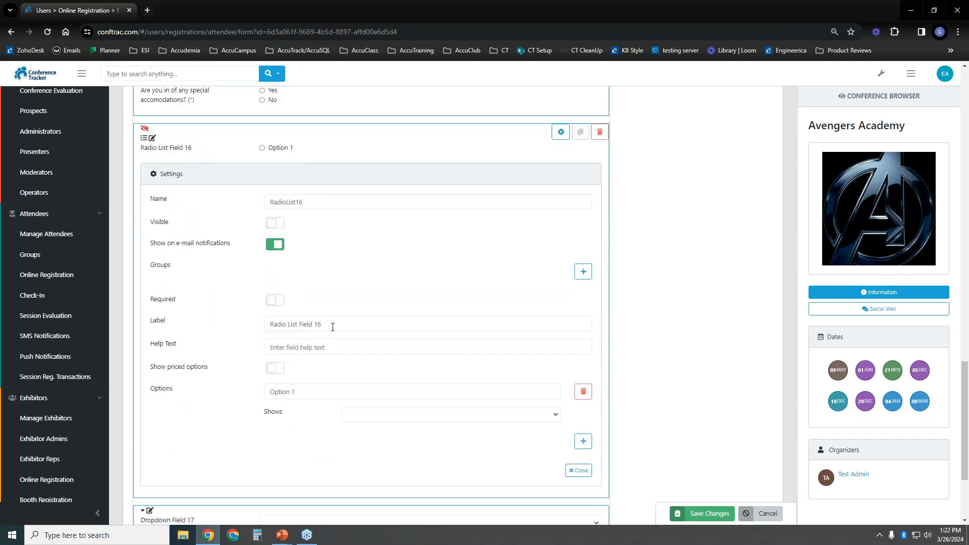
scroll(333, 327, "down", 1)
left_click_drag(341, 257, 263, 255)
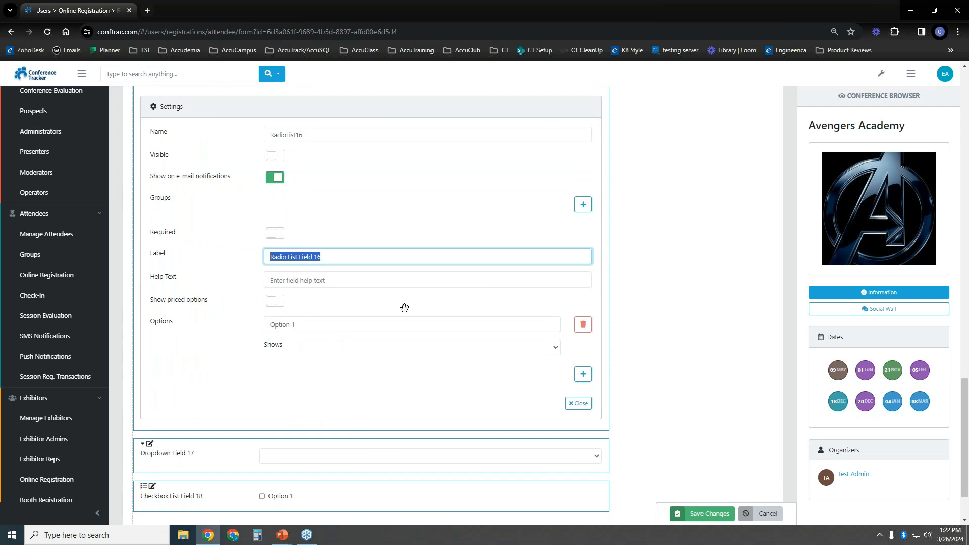
type("H")
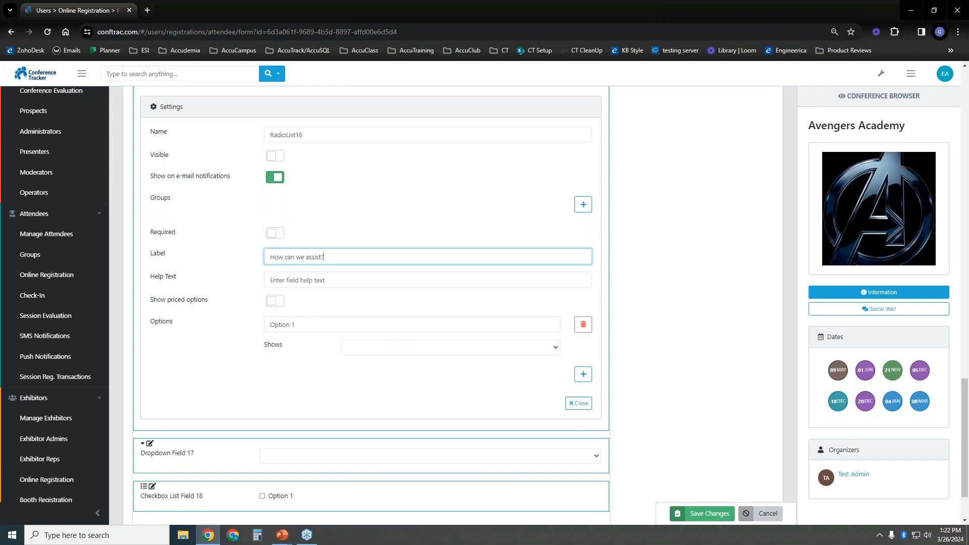
scroll(324, 333, "up", 5)
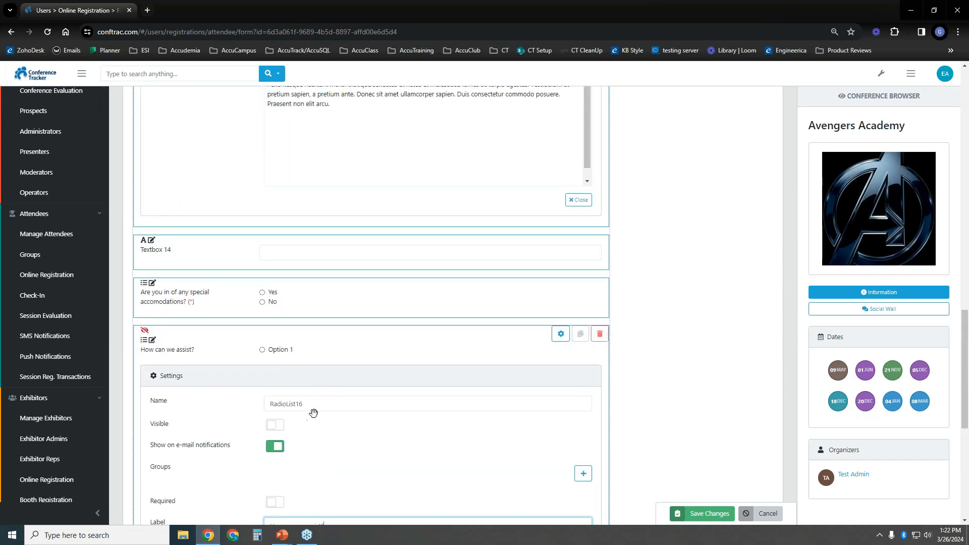
double_click(317, 403)
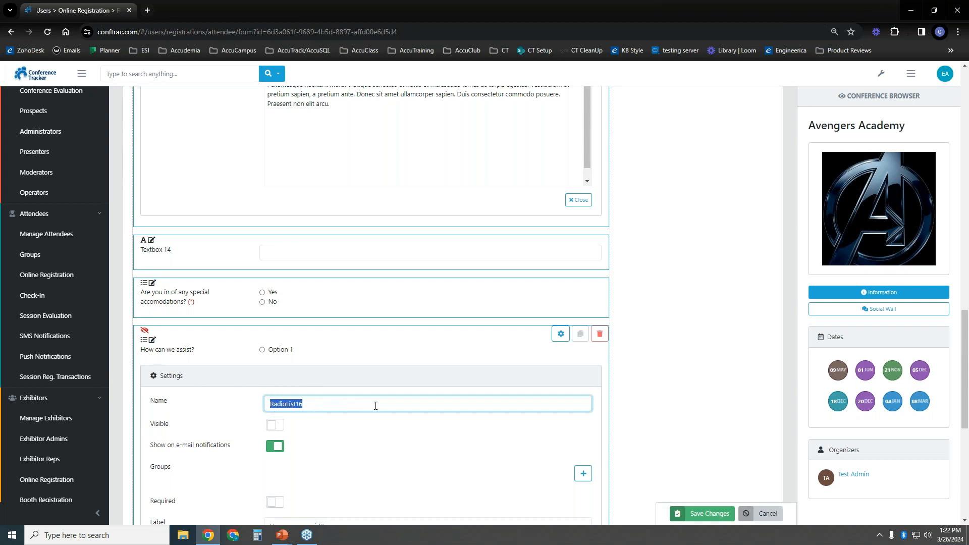
scroll(448, 281, "down", 1)
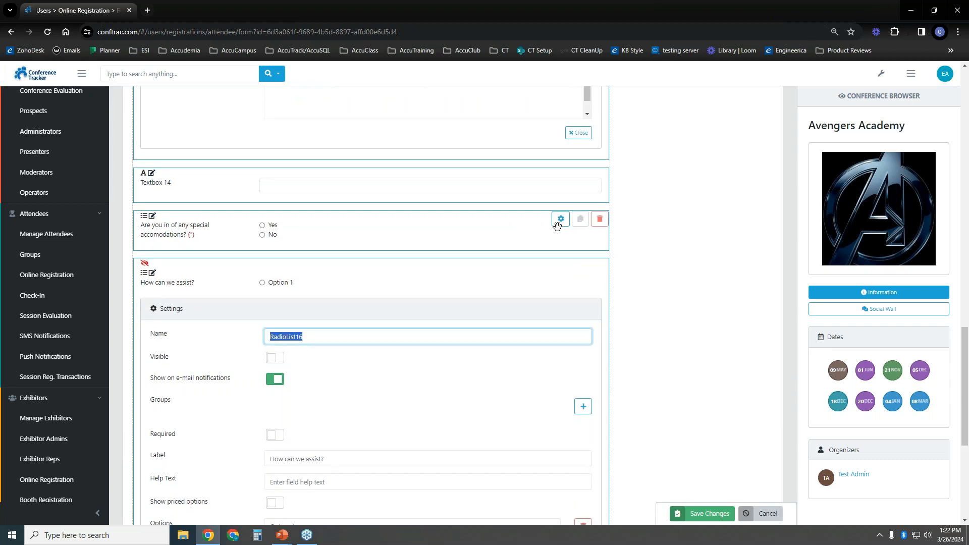
Make the accommodations question's Yes answer show RadioList16
left_click(560, 222)
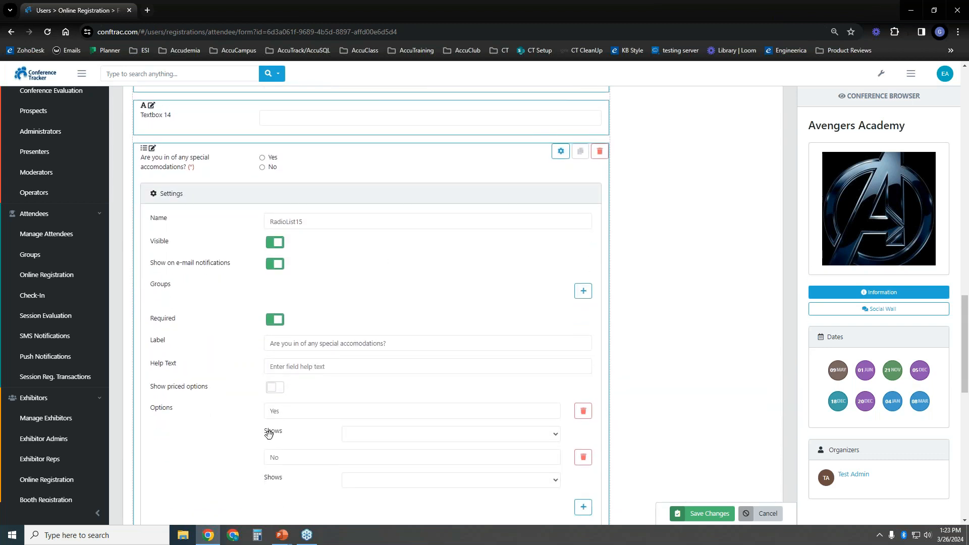
left_click(457, 434)
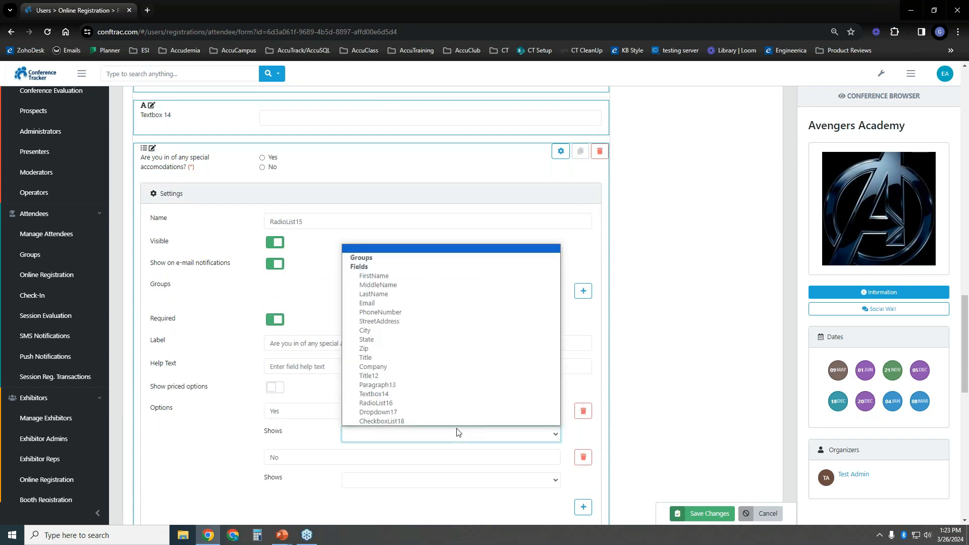
left_click(457, 403)
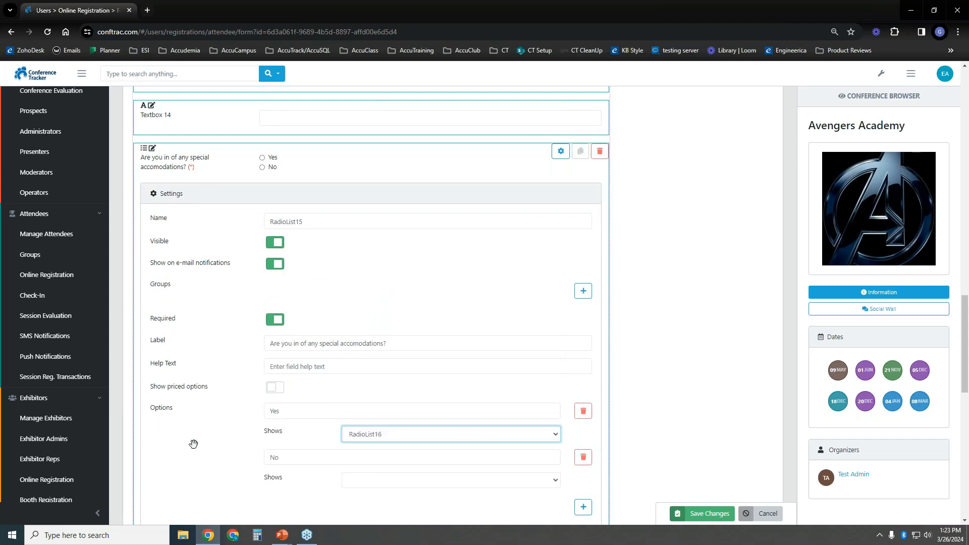
scroll(179, 465, "down", 4)
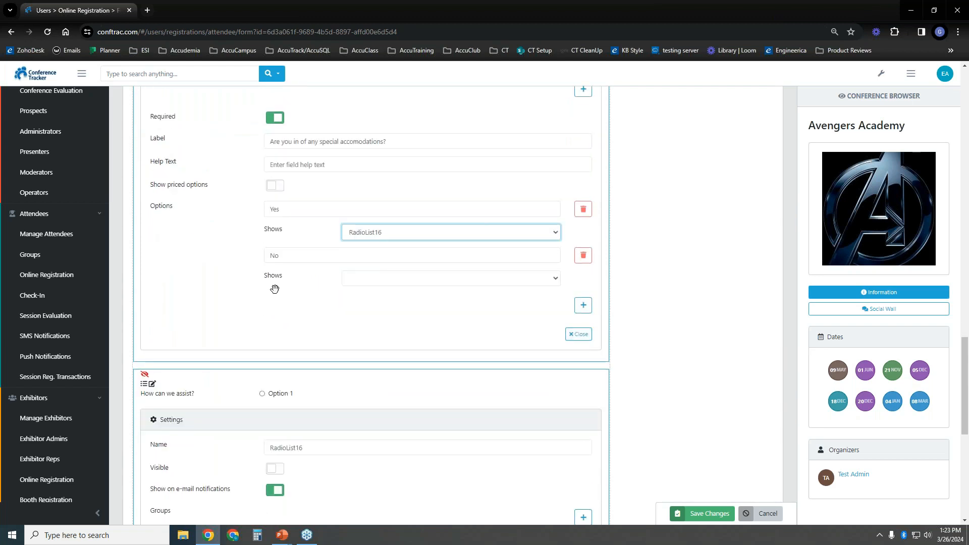
left_click(382, 237)
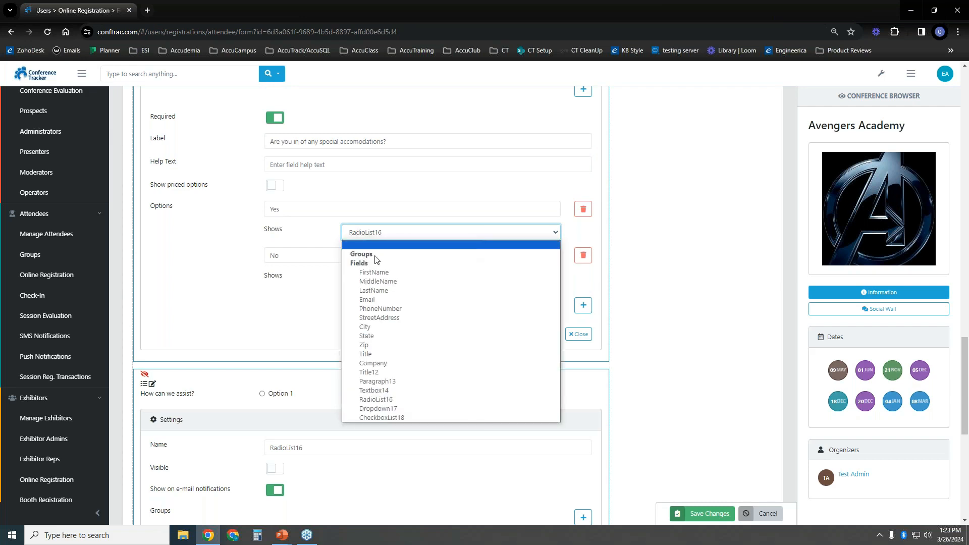
left_click(432, 107)
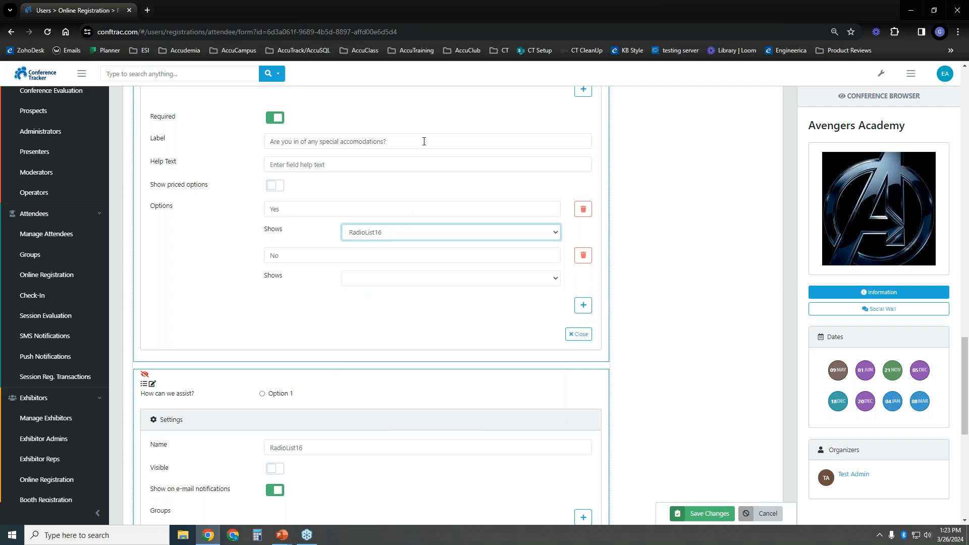
scroll(447, 151, "up", 1)
Add a group to the accommodations question and rename it 'Accomadations'
left_click(583, 158)
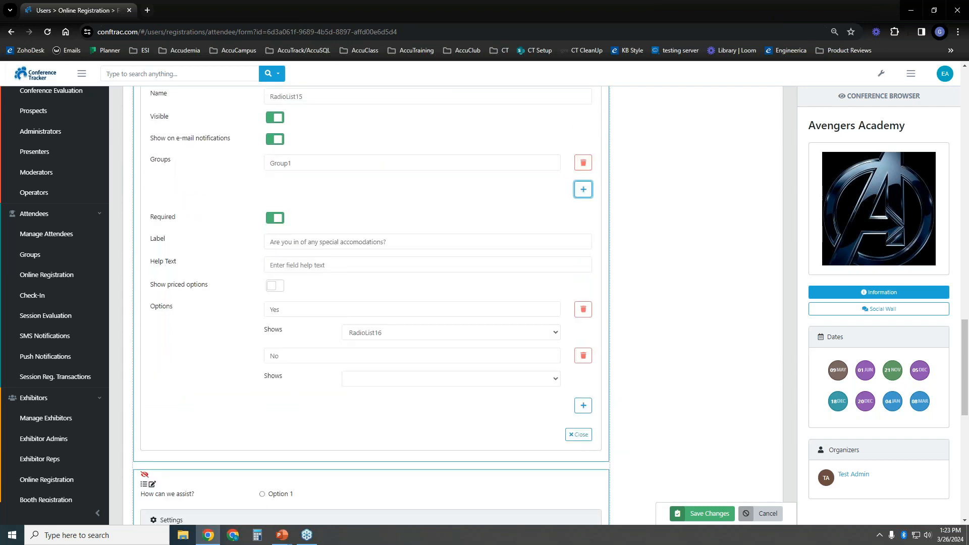
left_click_drag(417, 159, 216, 164)
type("Accomadations")
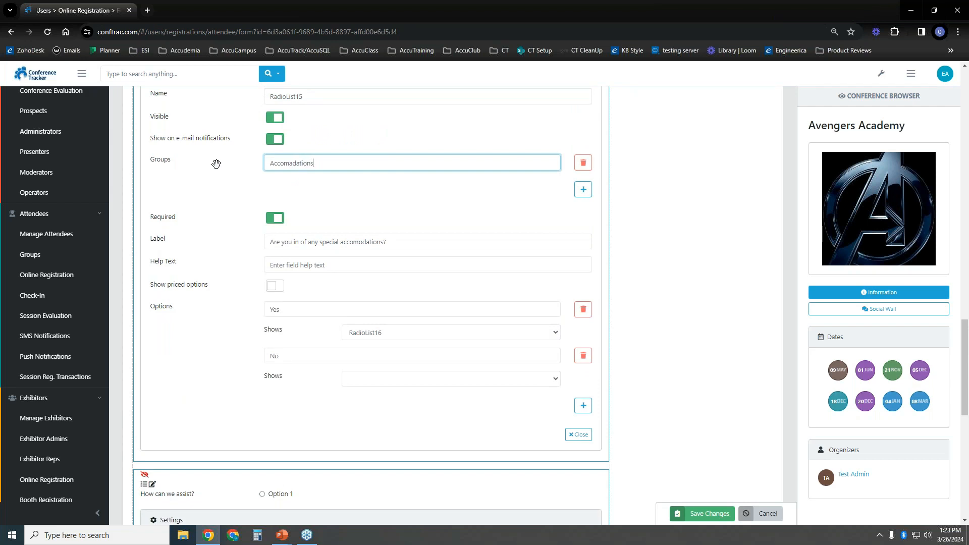
scroll(502, 316, "up", 3)
scroll(503, 317, "down", 4)
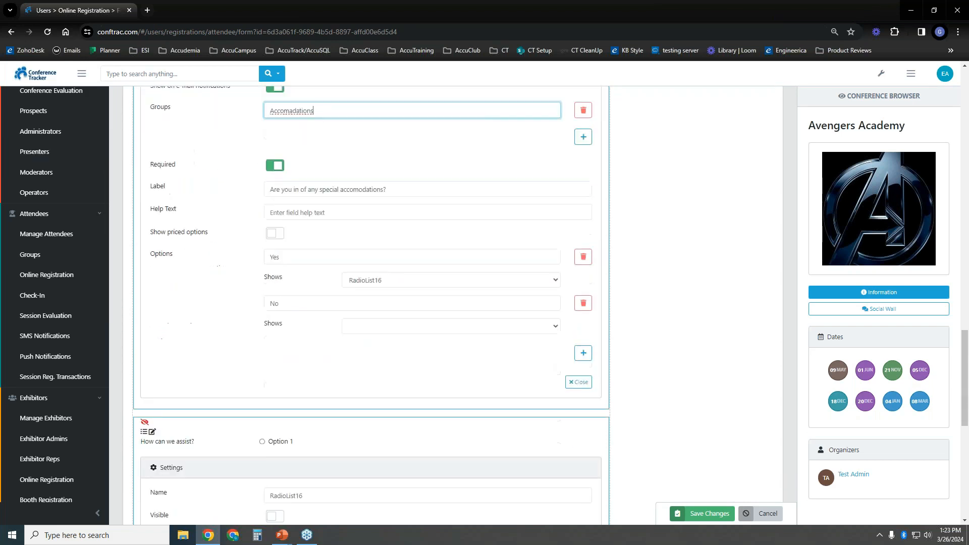
scroll(396, 225, "down", 2)
Check the No answer's reveal options, then cancel the form edits and return to the dashboard
left_click(416, 245)
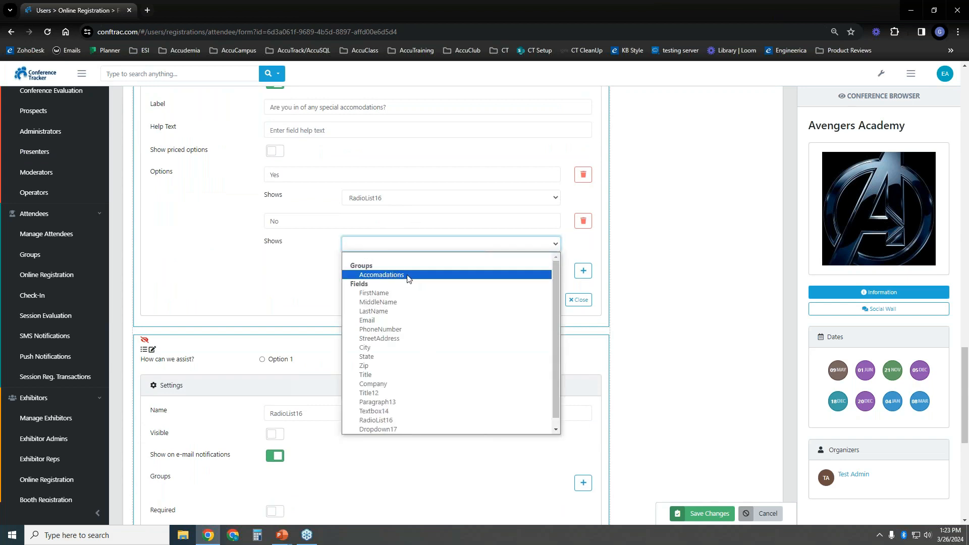
left_click(295, 274)
left_click(745, 510)
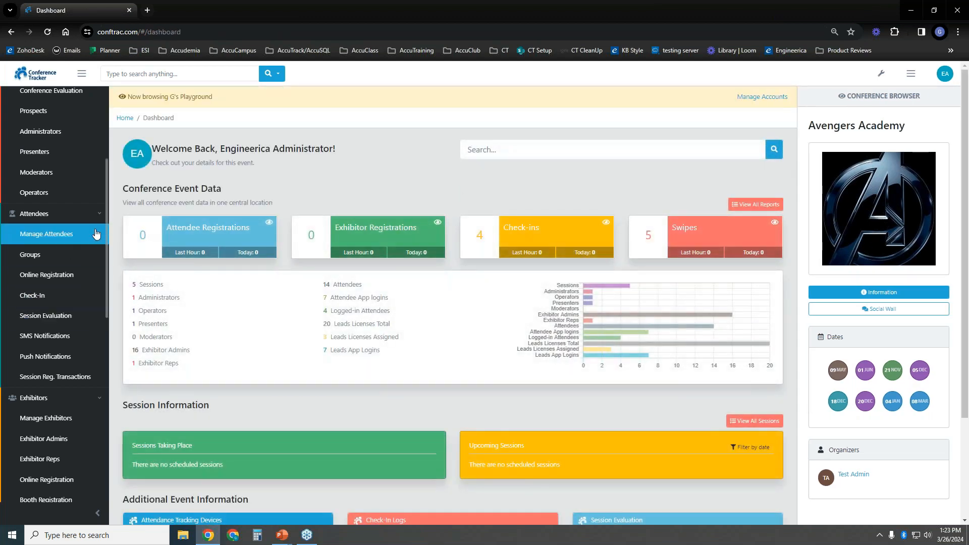
Open the Avengers Academy Exhibitor Registration form from Exhibitors > Online Registration and scroll its fields
left_click_drag(105, 208, 102, 271)
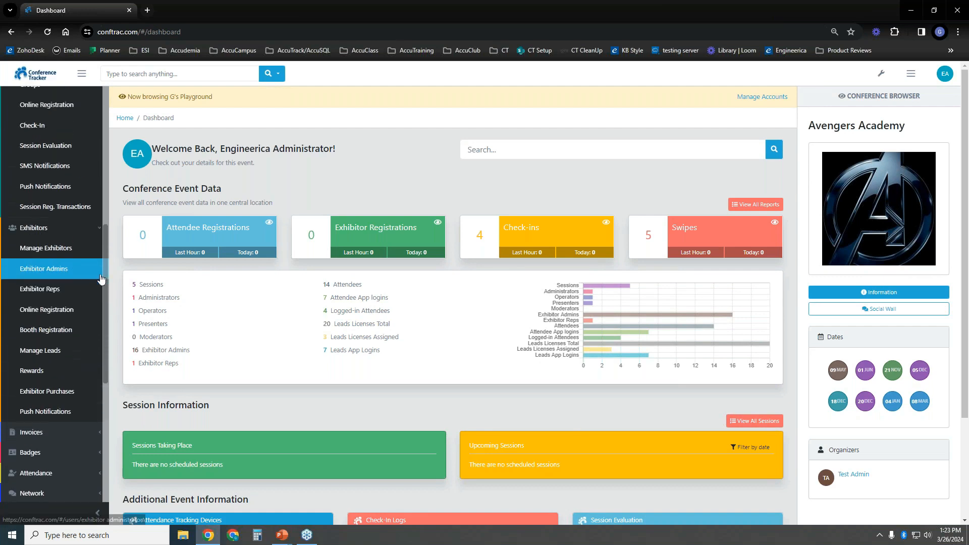
left_click(57, 312)
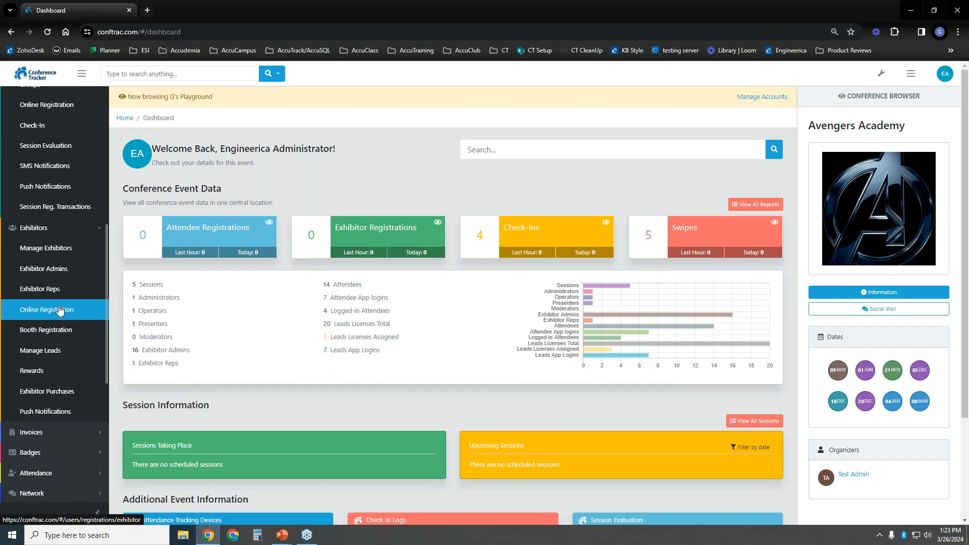
left_click(170, 182)
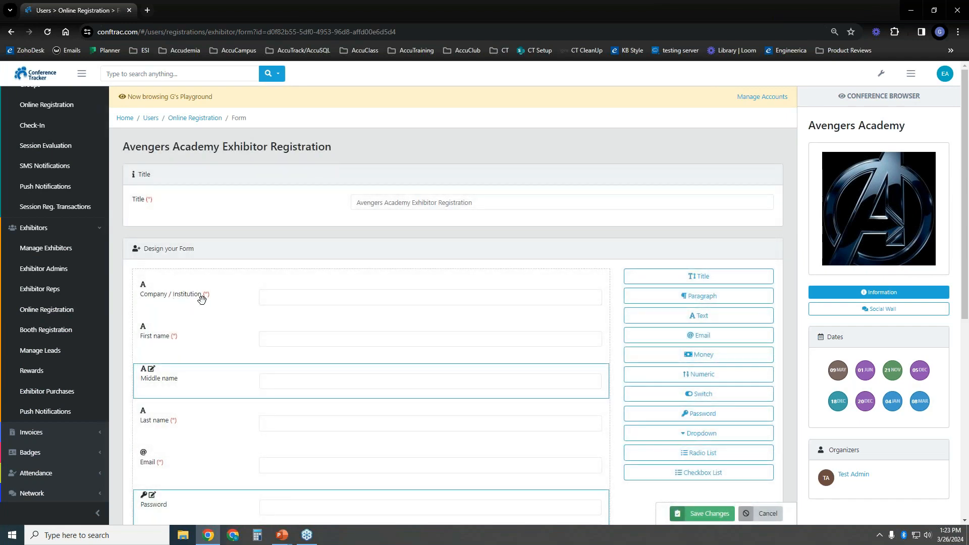
scroll(228, 297, "down", 6)
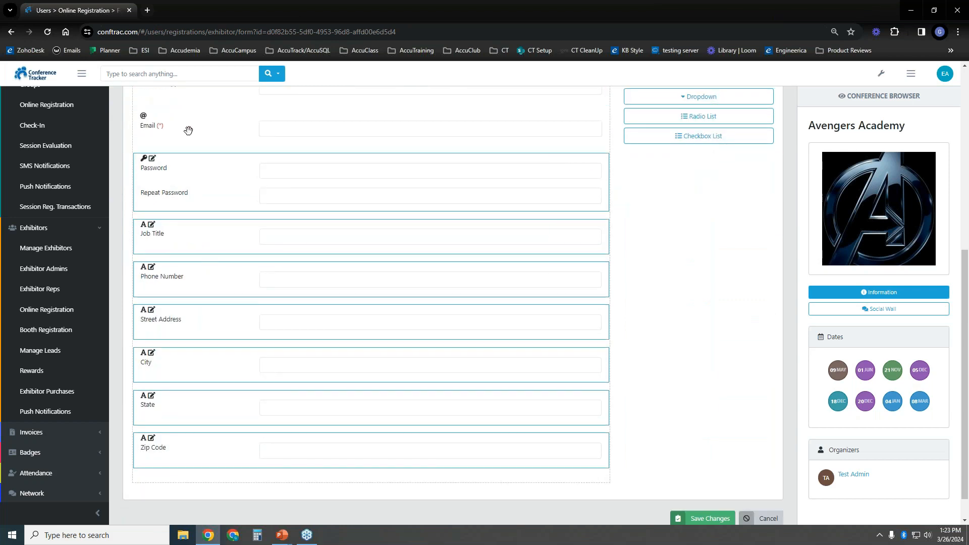
scroll(222, 255, "up", 4)
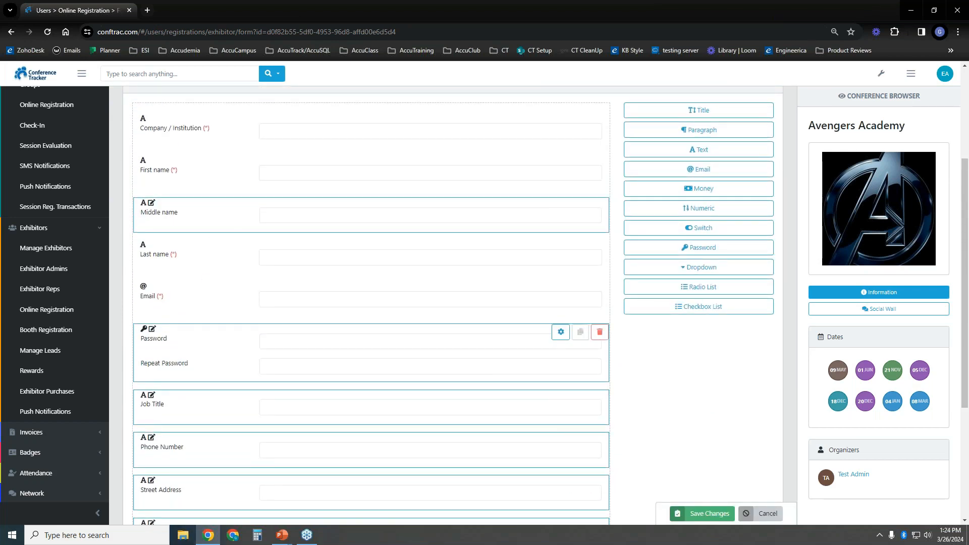
Start and cancel a new booth floor in Booth Registration, then open Exhibit Hall A for editing
left_click(55, 329)
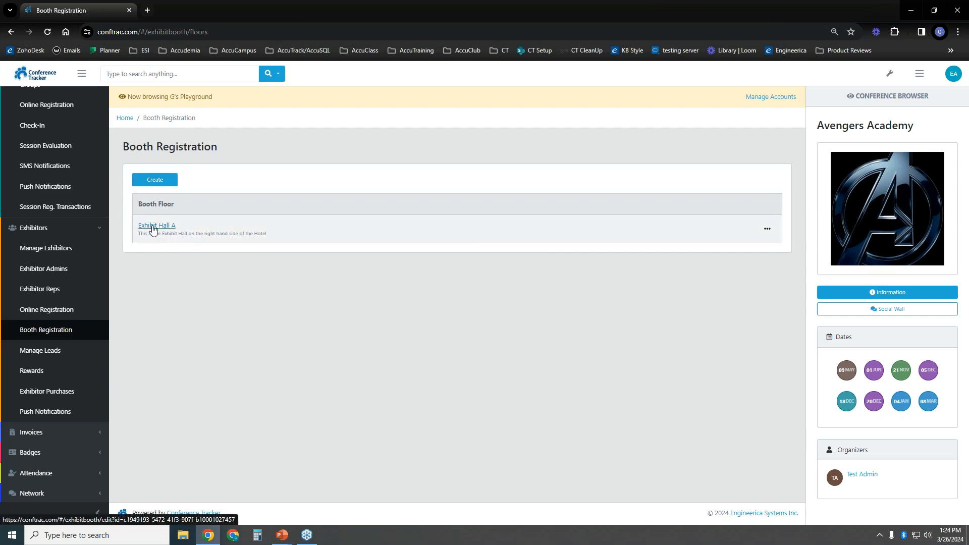
left_click(160, 180)
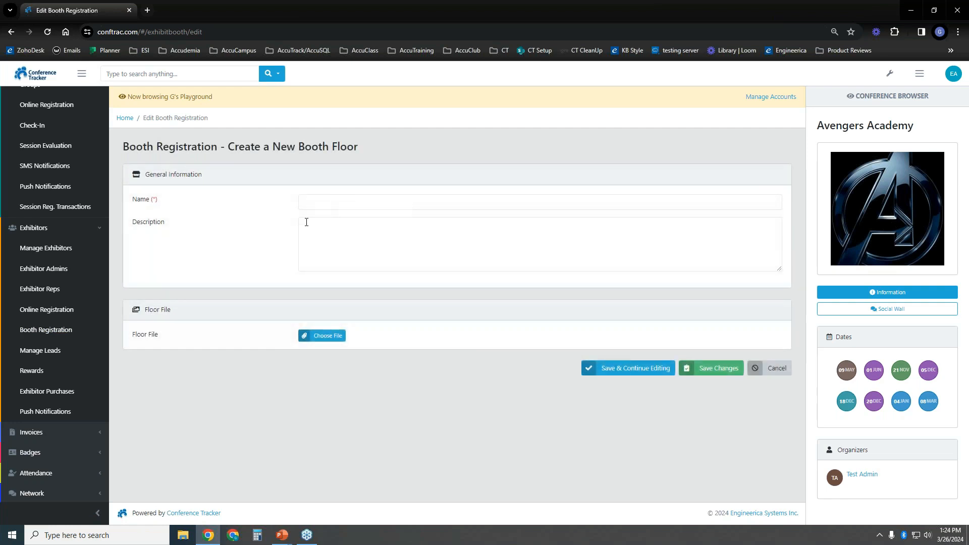
left_click(329, 203)
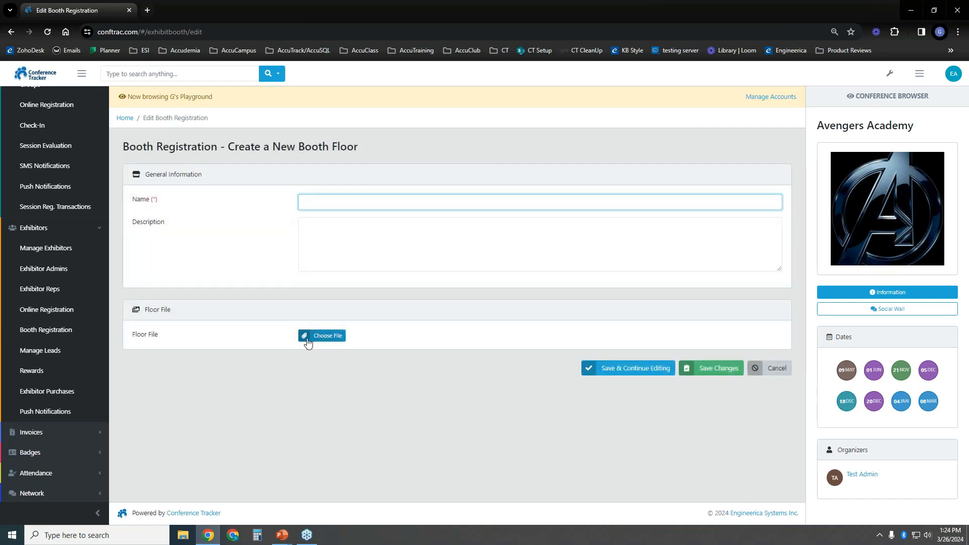
left_click(764, 368)
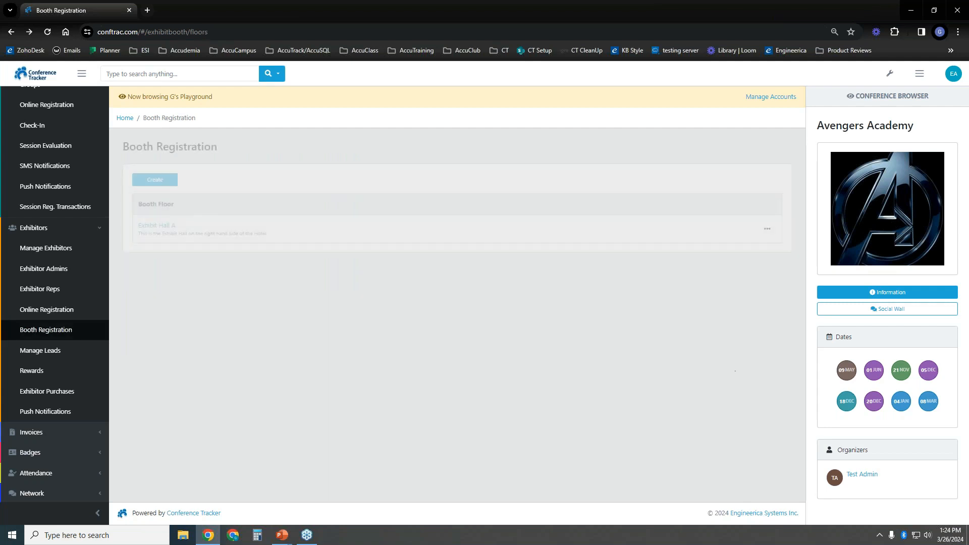
left_click(767, 229)
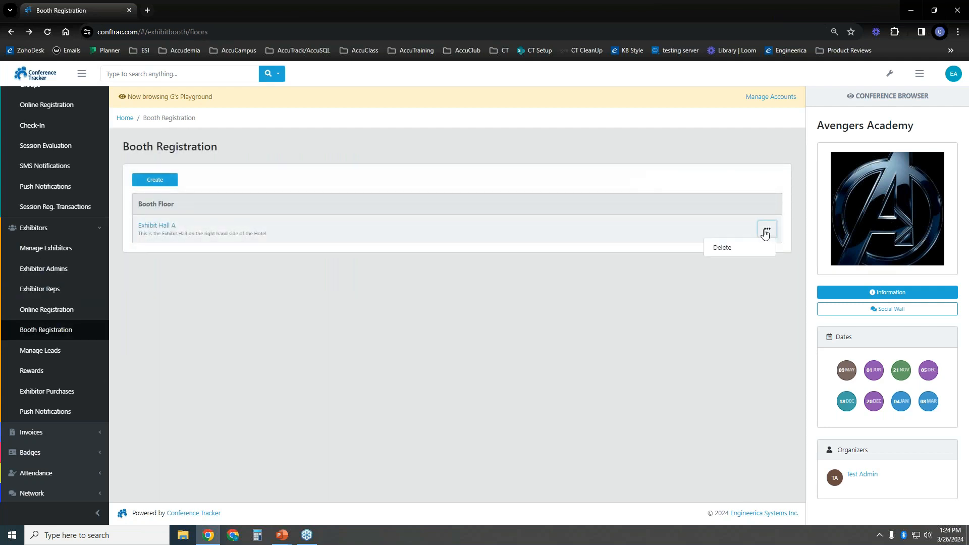
left_click(141, 227)
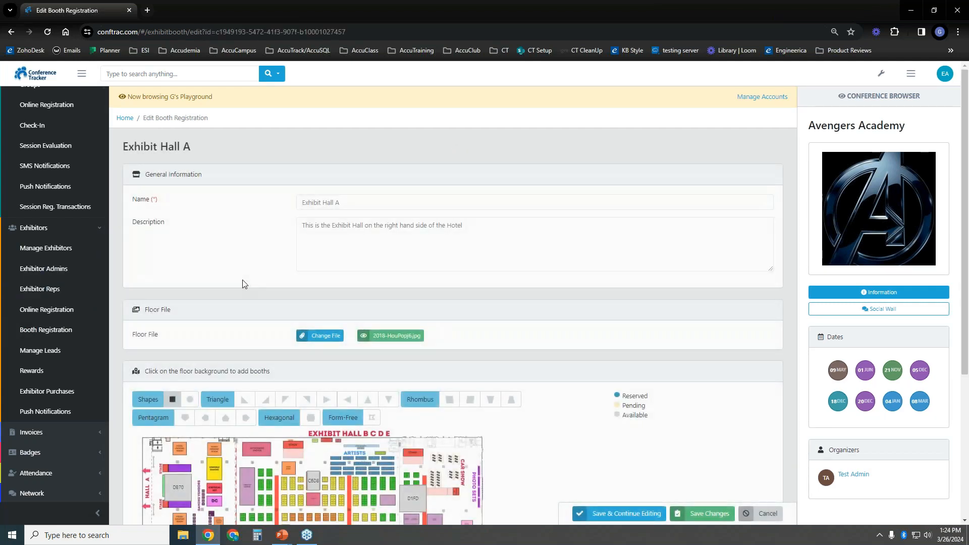
Review booth DB70's category and price, then save the Exhibit Hall A booths and return to the floors list
scroll(243, 281, "down", 4)
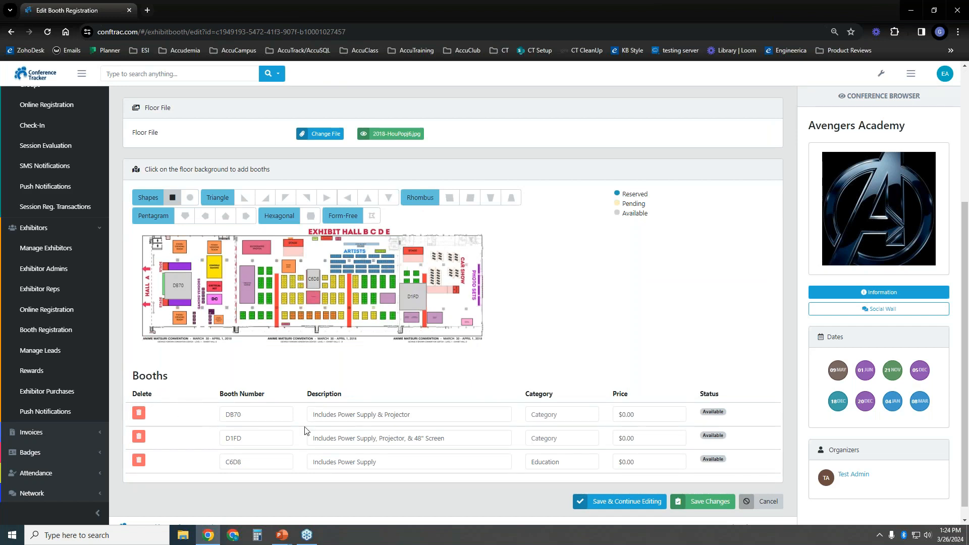
left_click(255, 416)
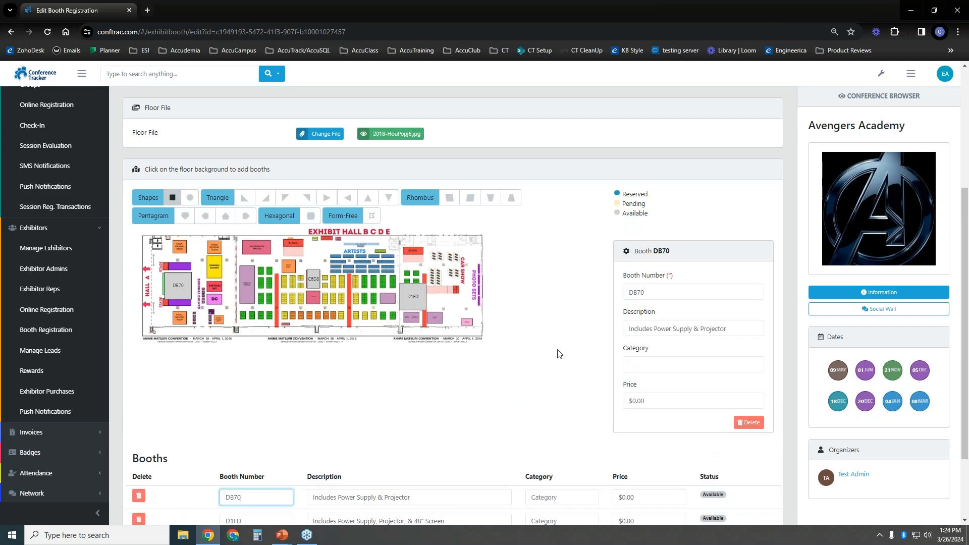
left_click(682, 366)
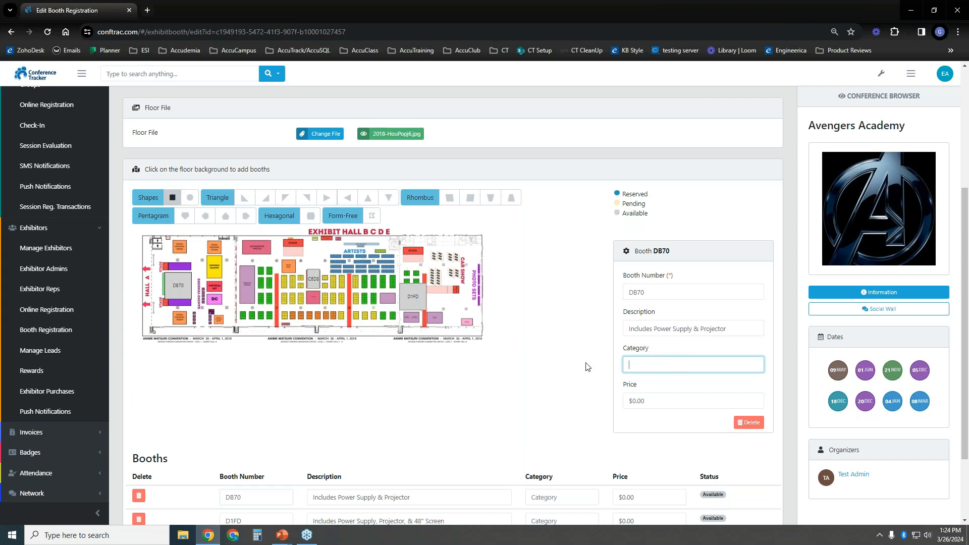
left_click(681, 399)
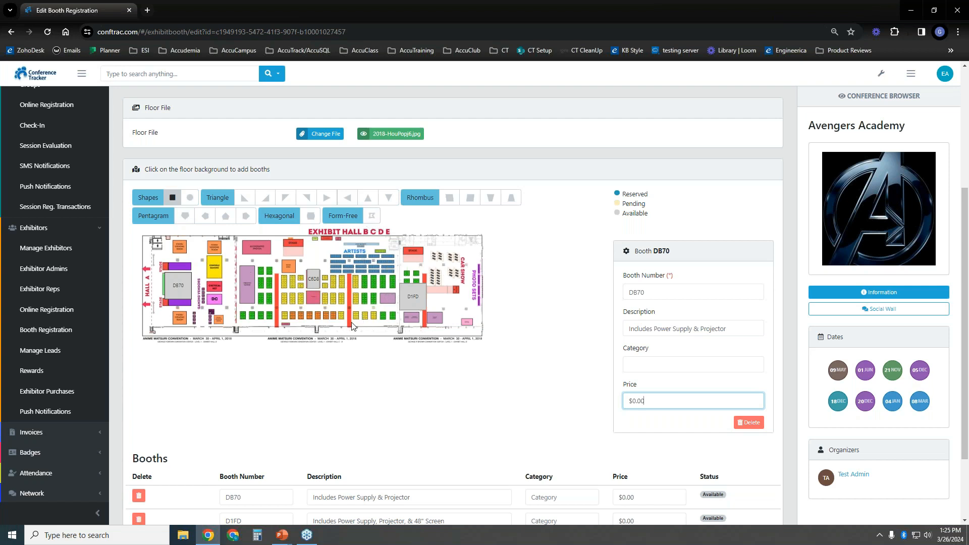
scroll(475, 313, "down", 2)
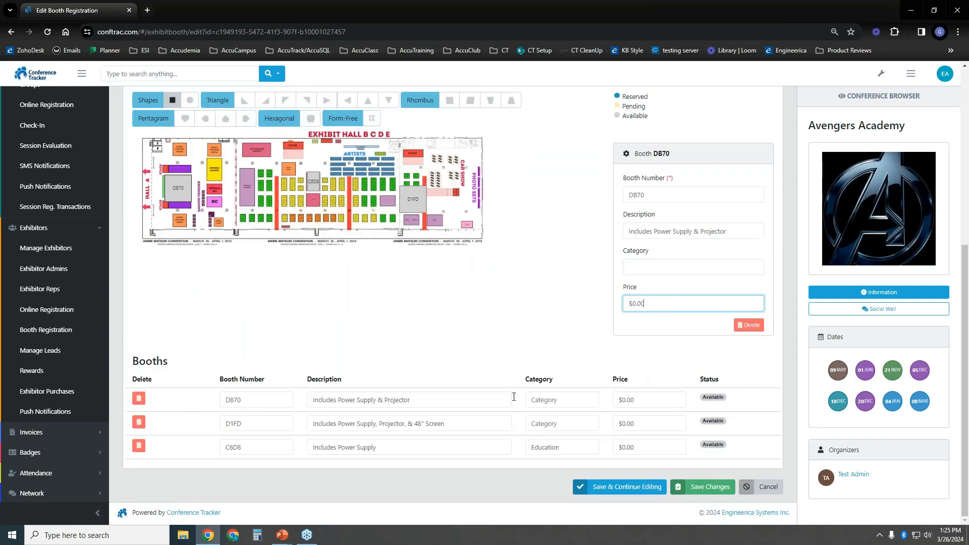
left_click(622, 489)
left_click(700, 487)
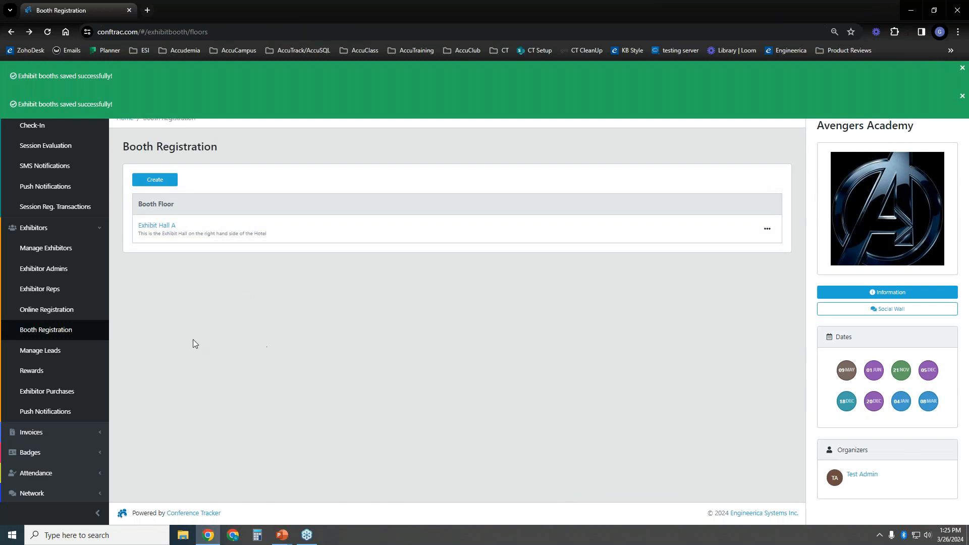
Open the Share page for the exhibitor online registration
left_click(71, 310)
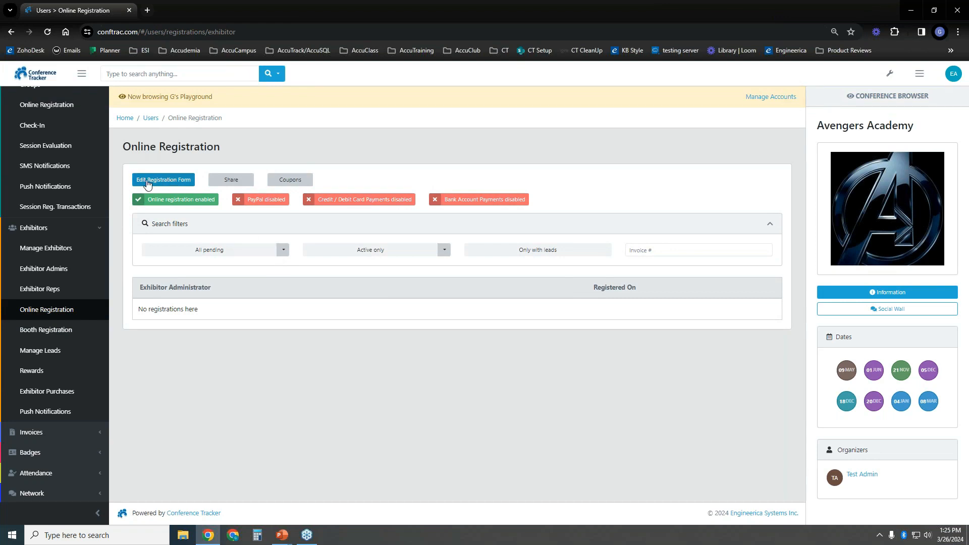
left_click_drag(125, 143, 225, 144)
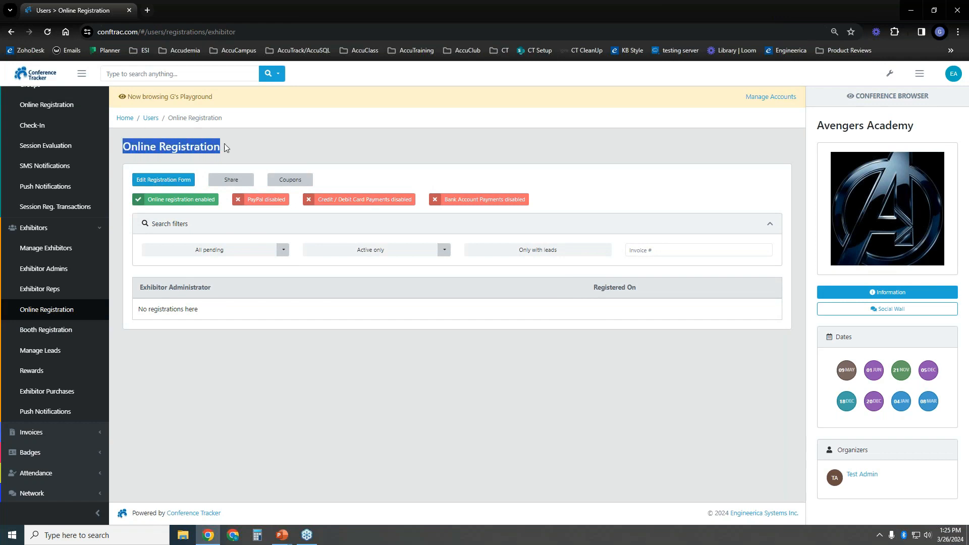
left_click(303, 150)
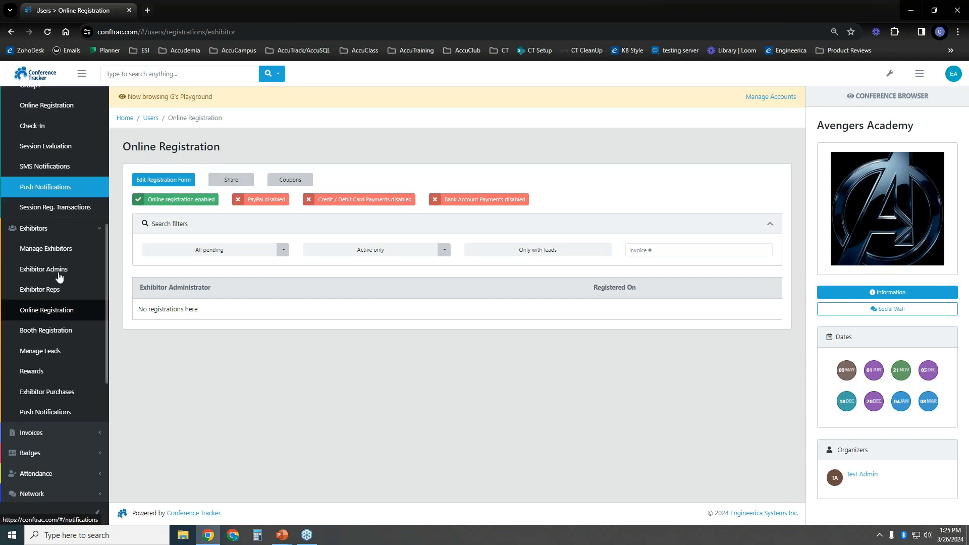
left_click(231, 183)
Copy the exhibitor registration URL from the Send the Link tab
left_click(343, 174)
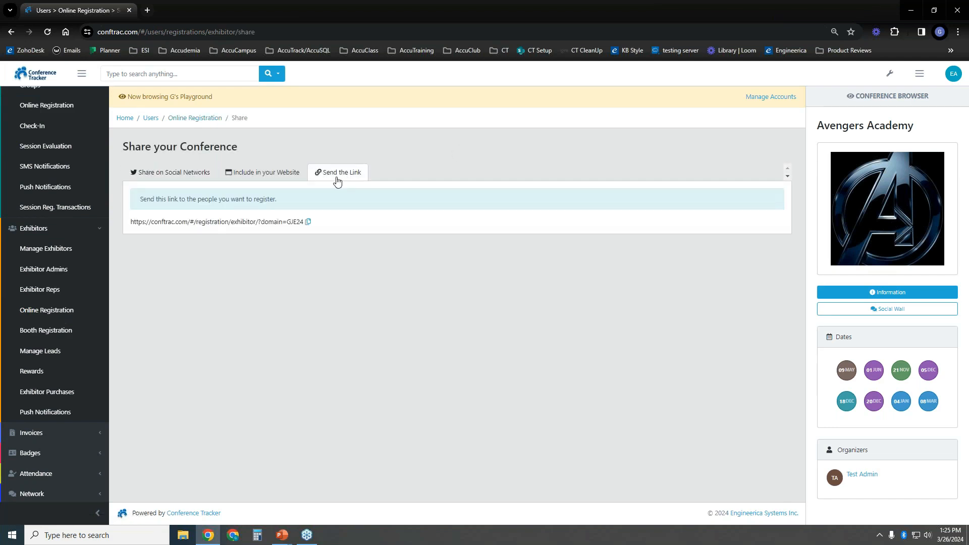
left_click_drag(132, 223, 314, 230)
left_click(308, 222)
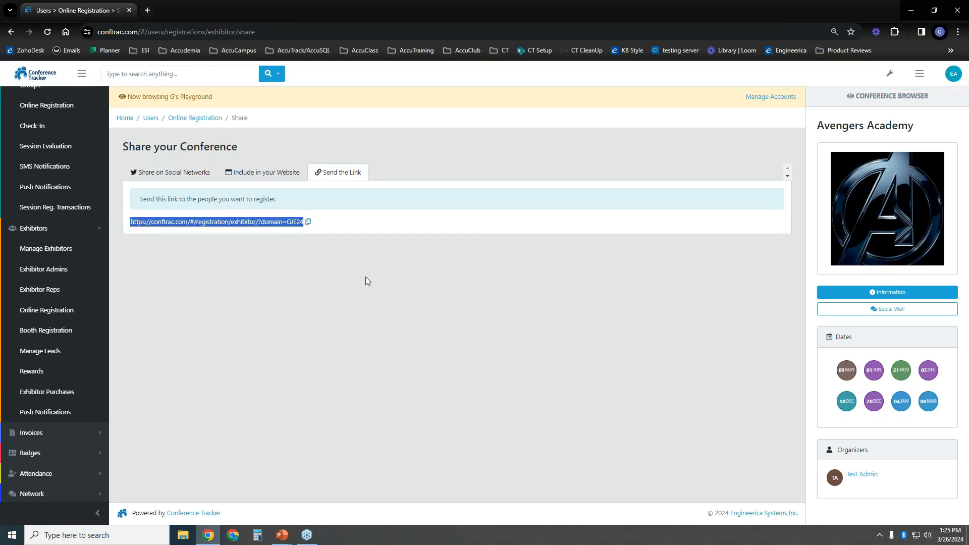
left_click(959, 33)
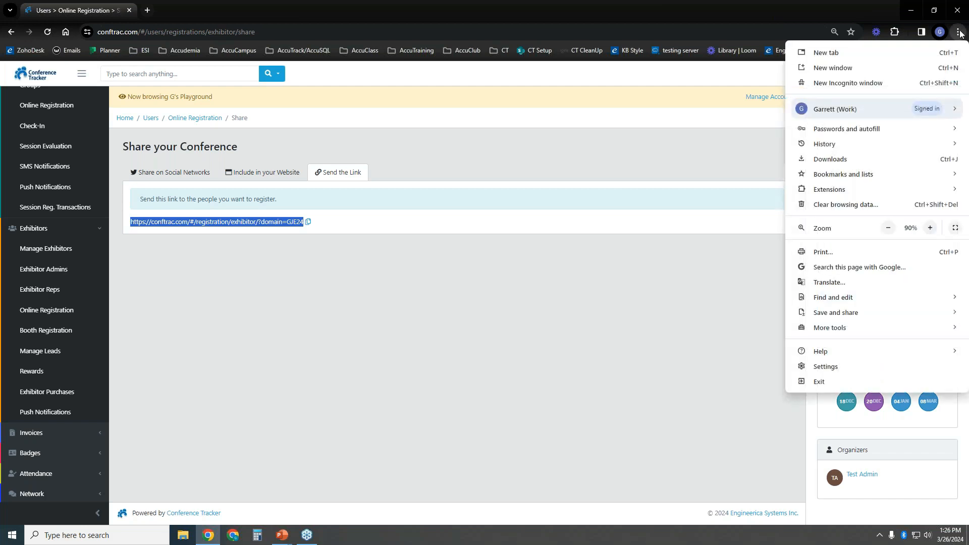
Paste the copied link into a new Incognito window and scroll the public exhibitor registration form
left_click(853, 84)
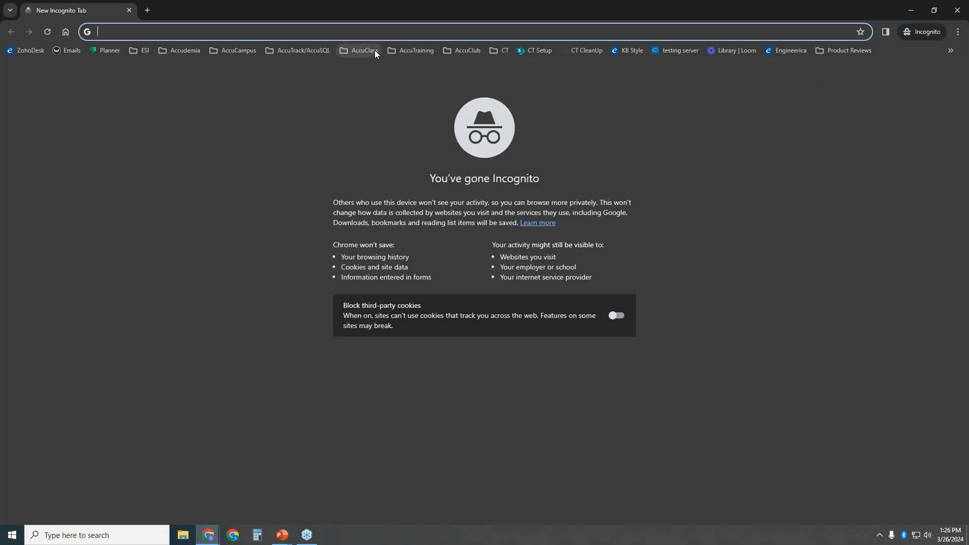
right_click(350, 28)
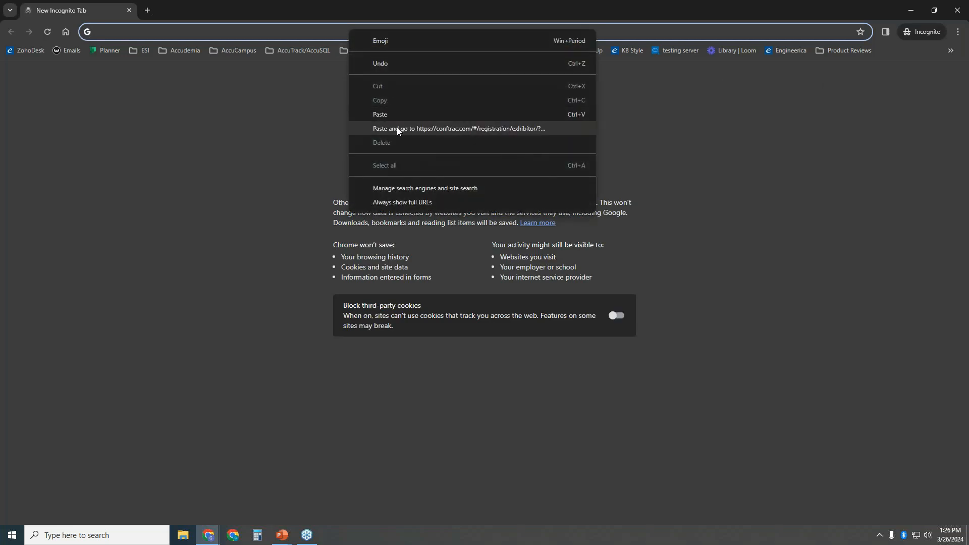
left_click(397, 127)
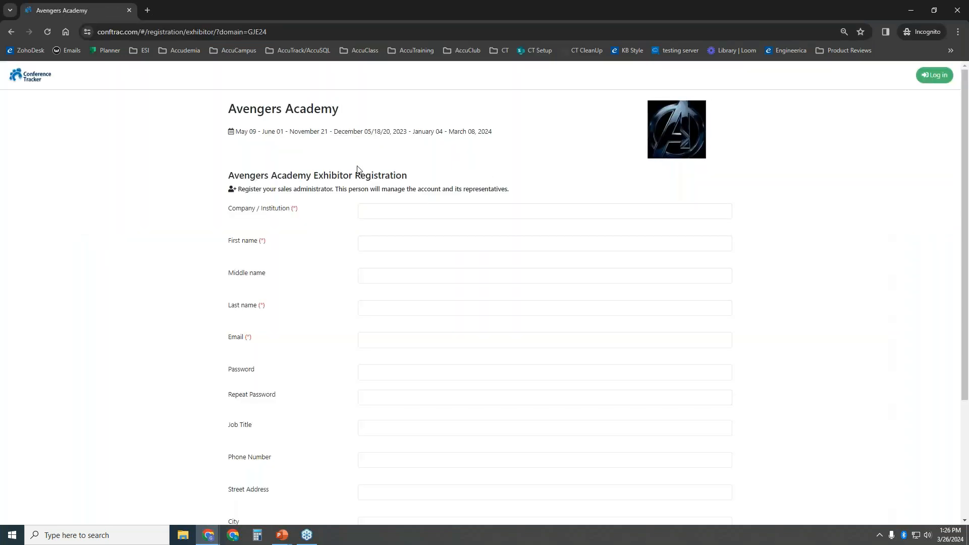
scroll(408, 202, "down", 3)
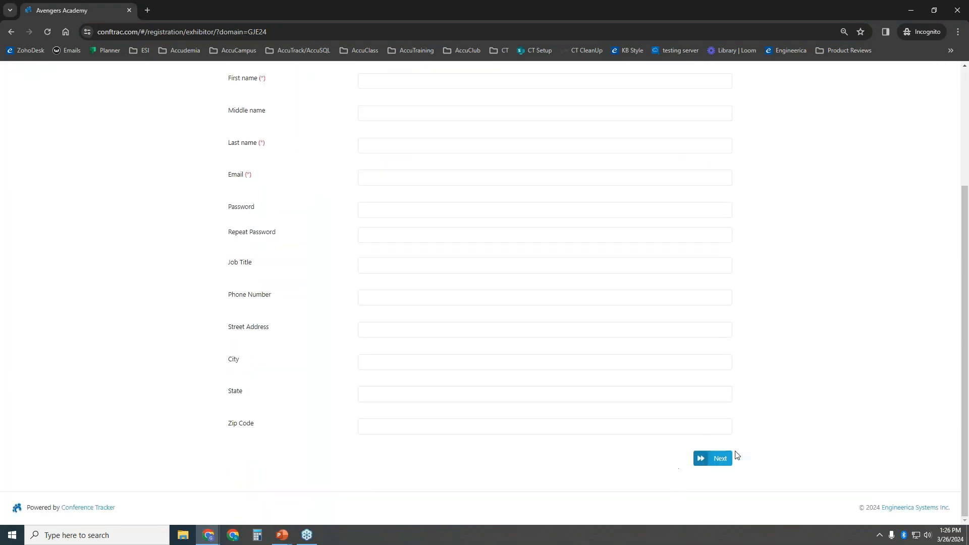
scroll(277, 281, "up", 3)
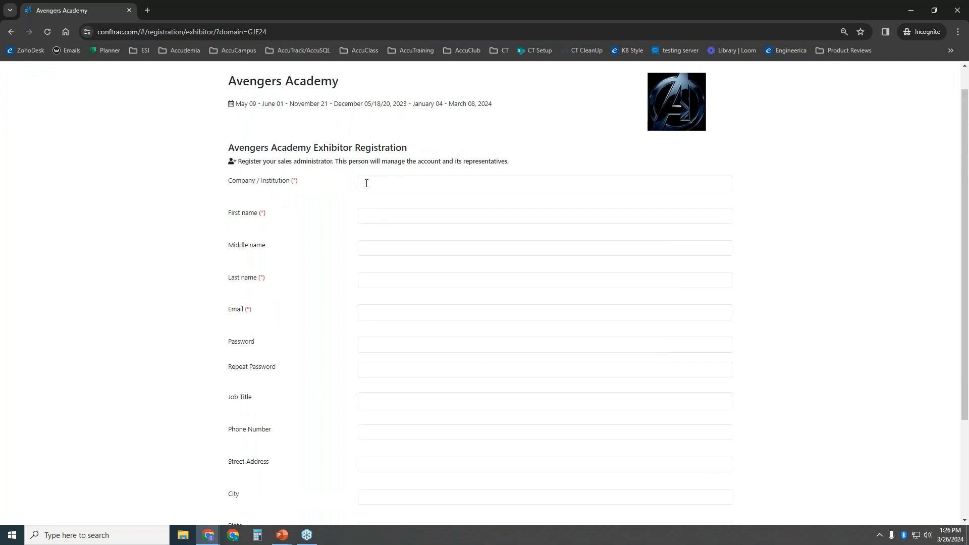
Close the Incognito window, view the website embed code, then the Facebook, Twitter, Google+ and LinkedIn options
left_click(958, 10)
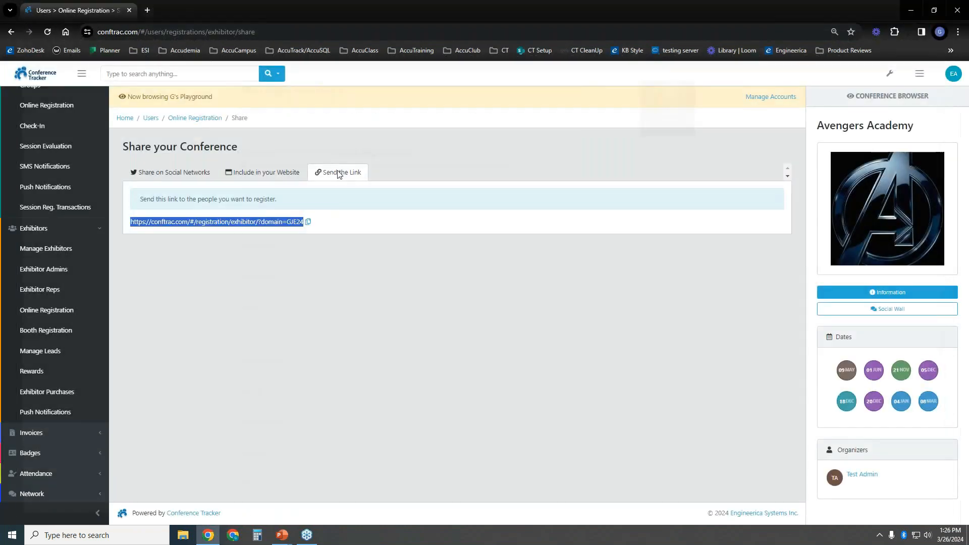
left_click(268, 175)
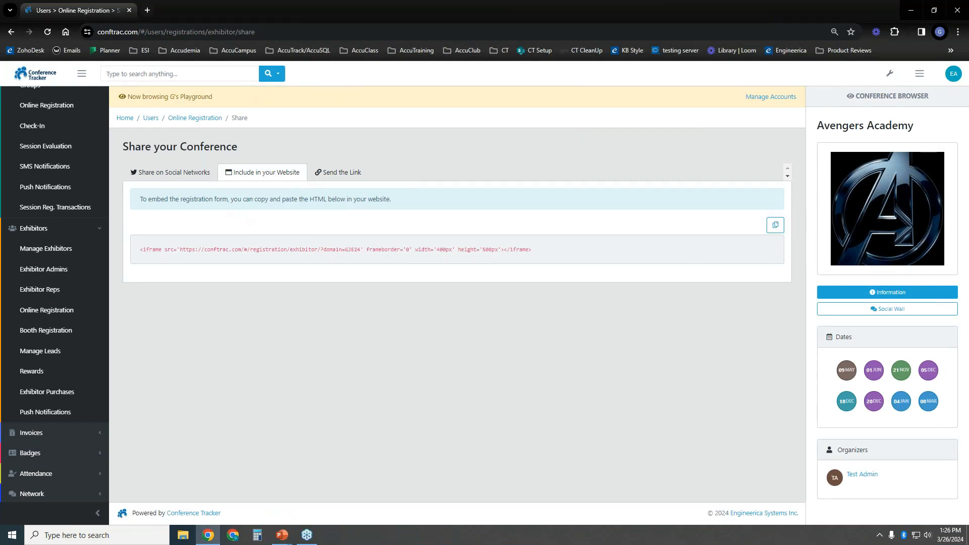
left_click(173, 174)
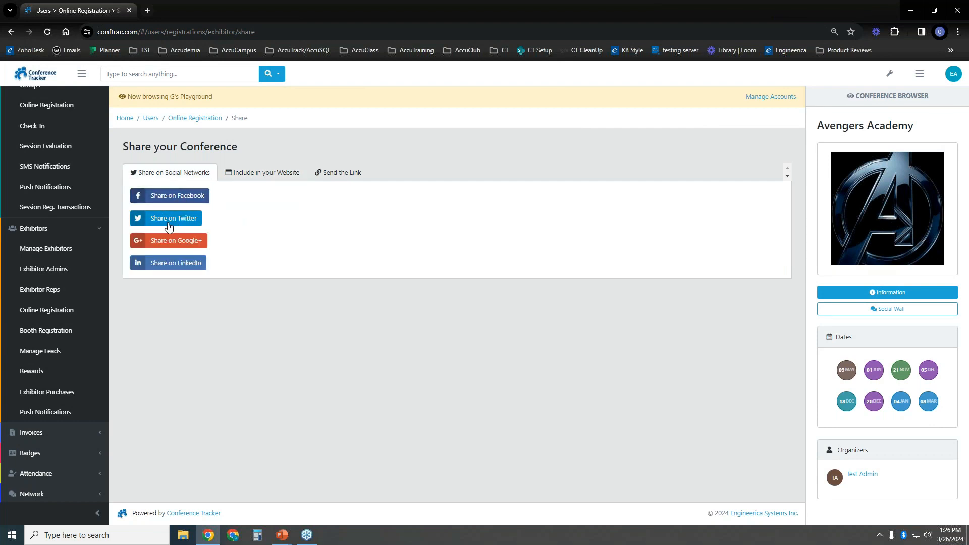
left_click_drag(104, 250, 105, 204)
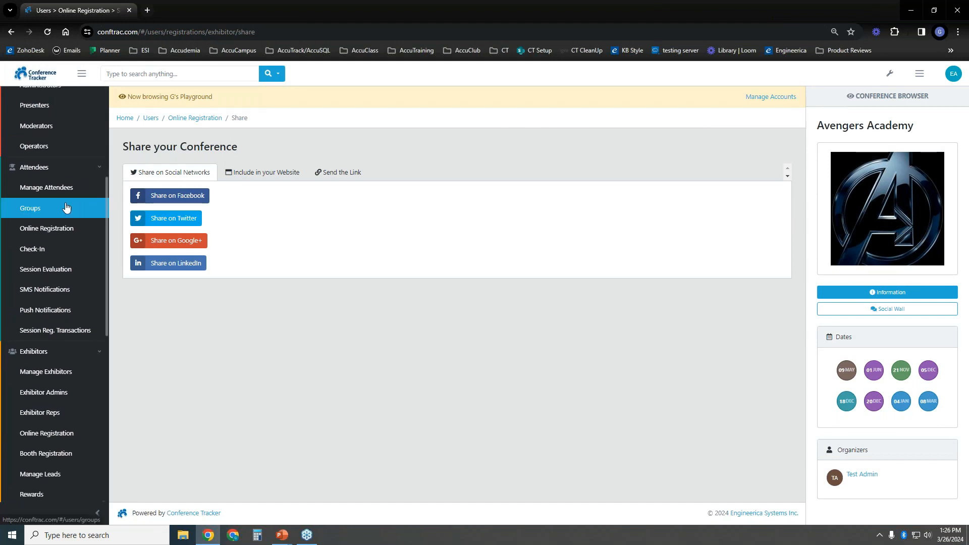
Filter the session registration transactions to show only Accepted ones
left_click(70, 328)
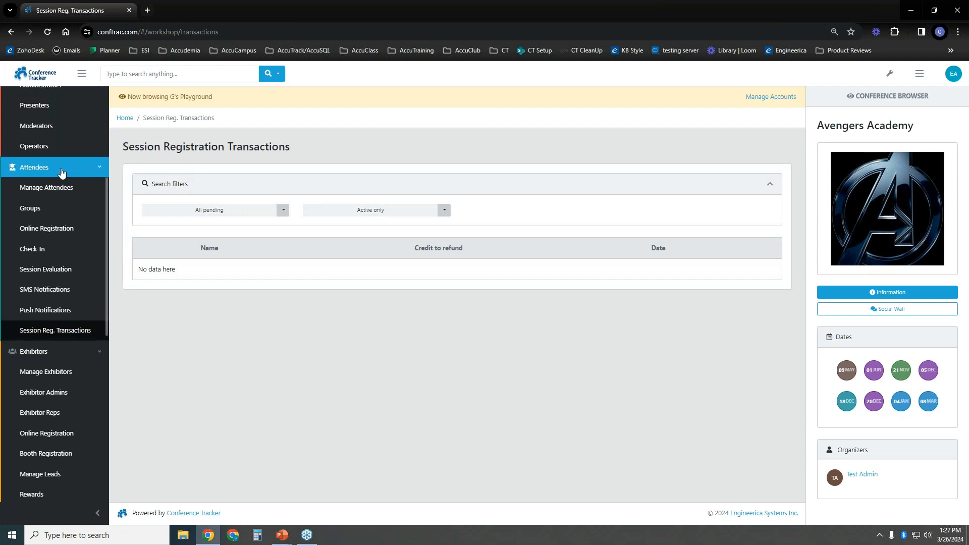
left_click(231, 213)
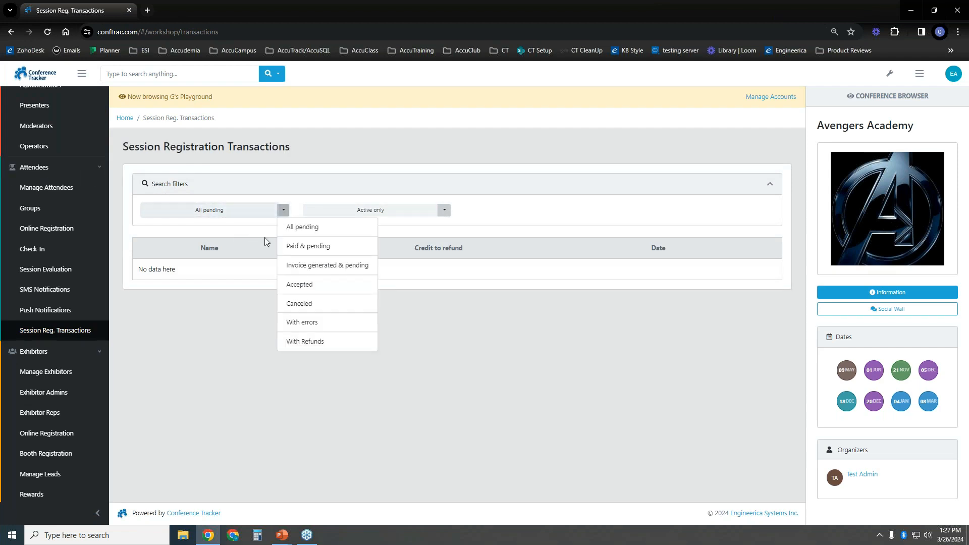
left_click(326, 288)
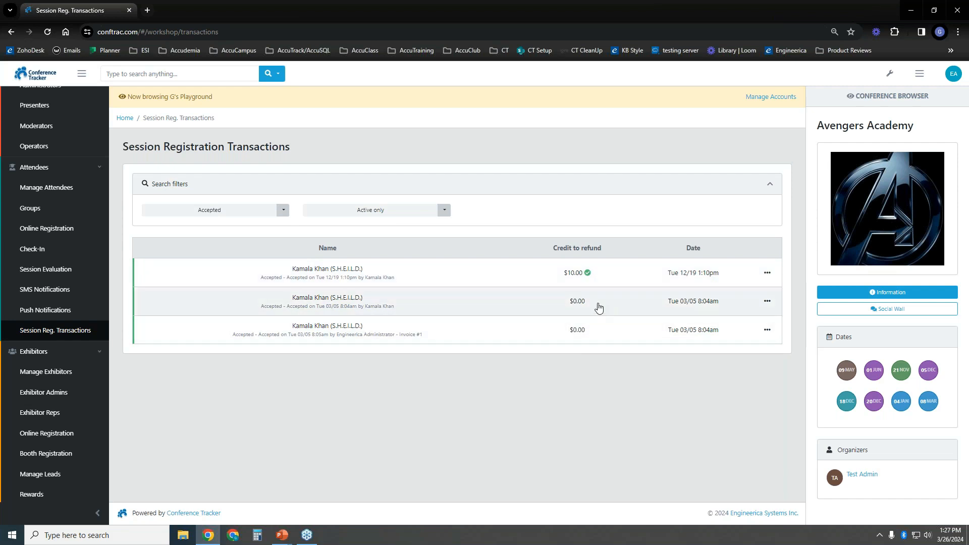
Review the details of the first transaction, the $10.00 session refund
left_click(767, 274)
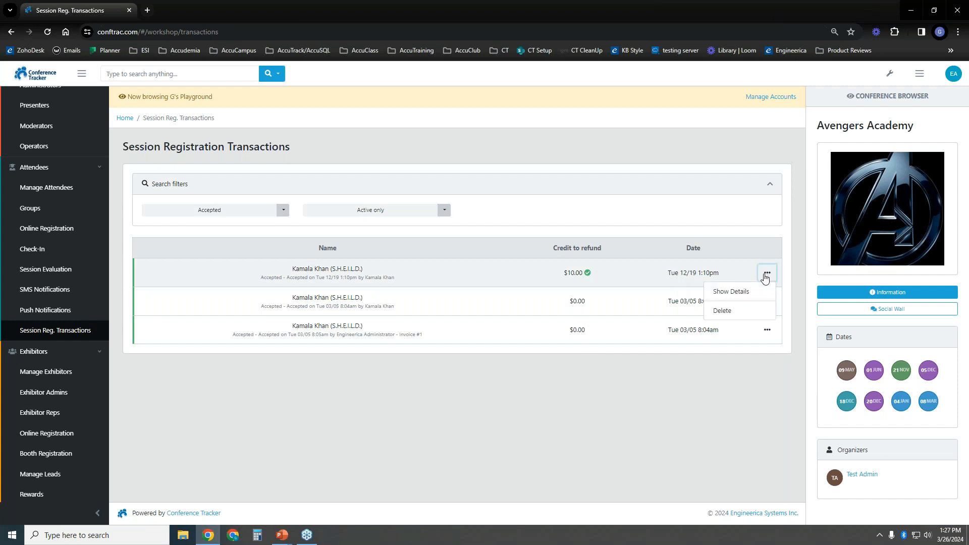
left_click(737, 293)
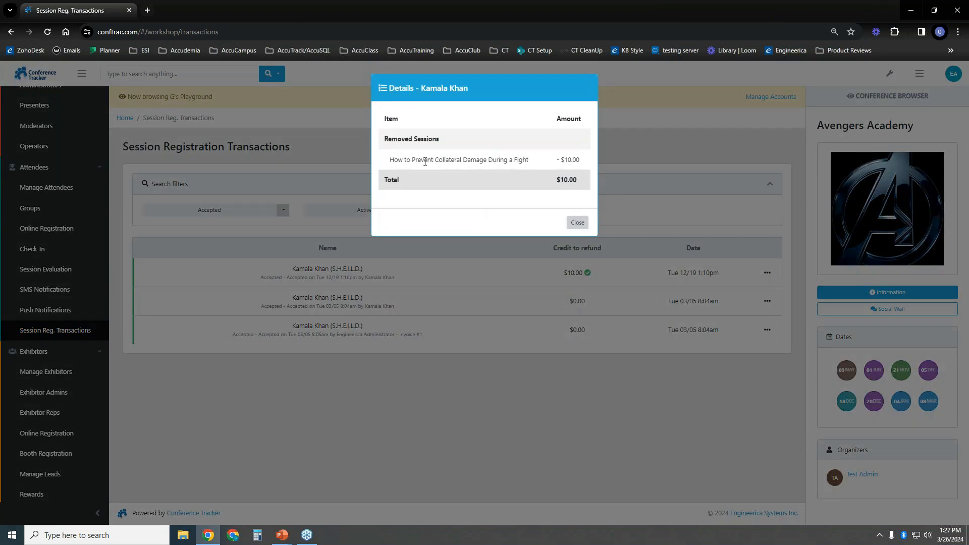
left_click(578, 224)
Go to the attendee Online Registration page
scroll(105, 198, "up", 1)
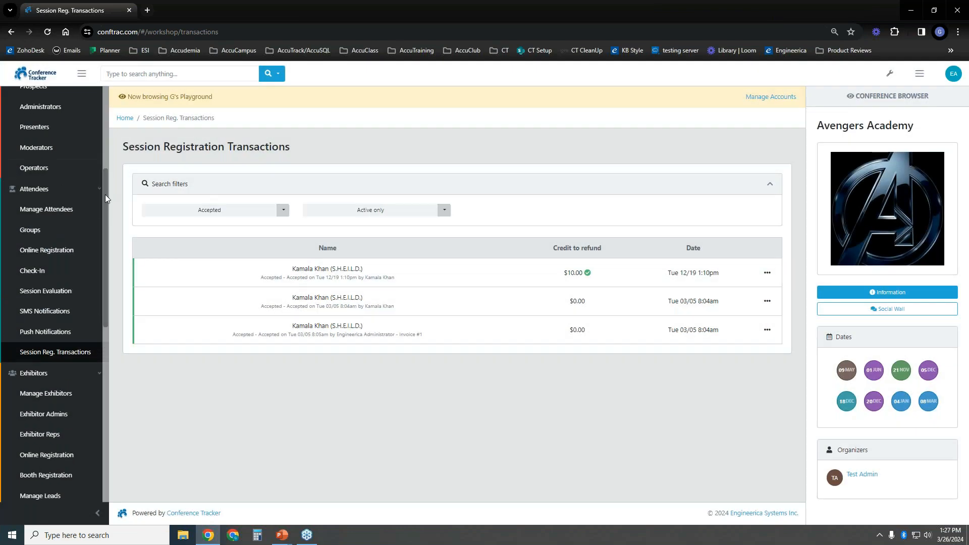
scroll(105, 195, "up", 1)
left_click(78, 276)
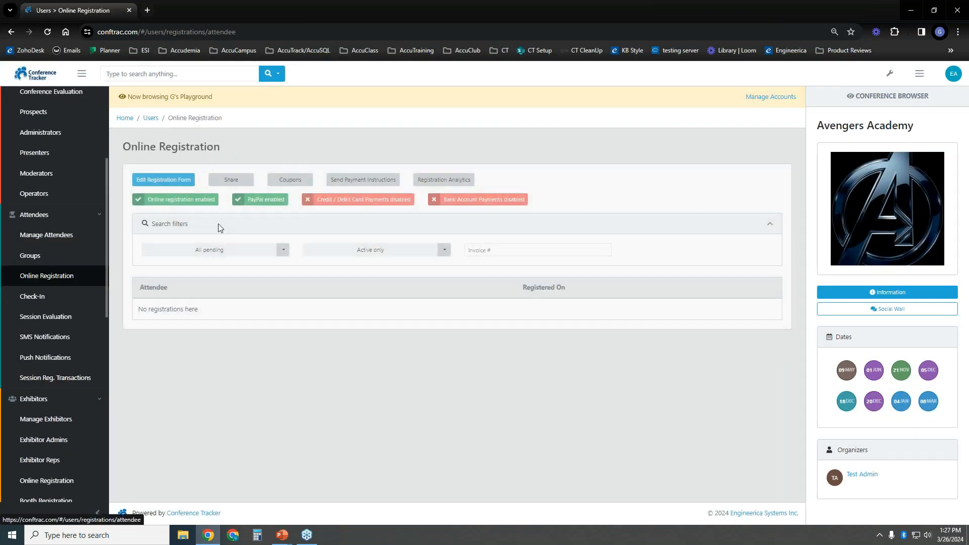
Open Coupons from the attendee registration page and start creating a new discount coupon
left_click(290, 180)
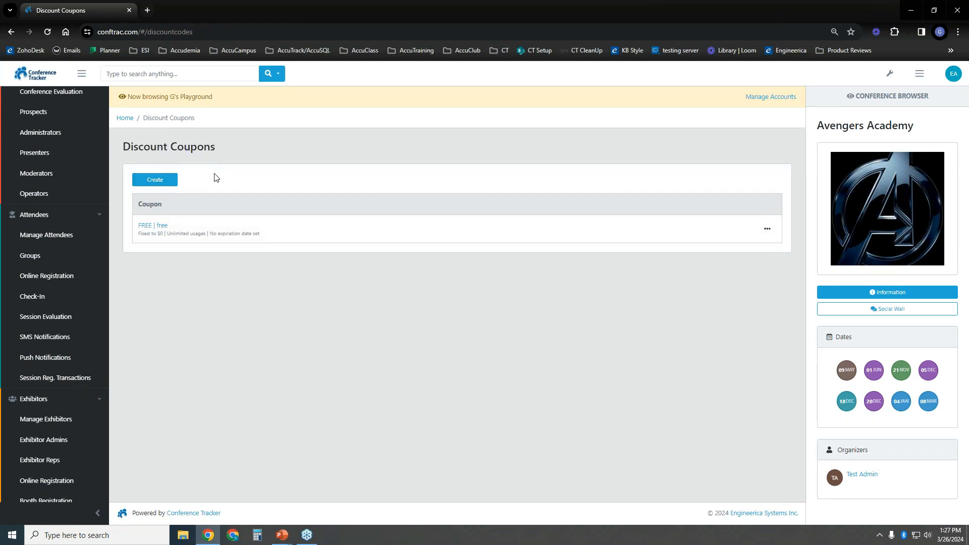
left_click_drag(104, 192, 105, 418)
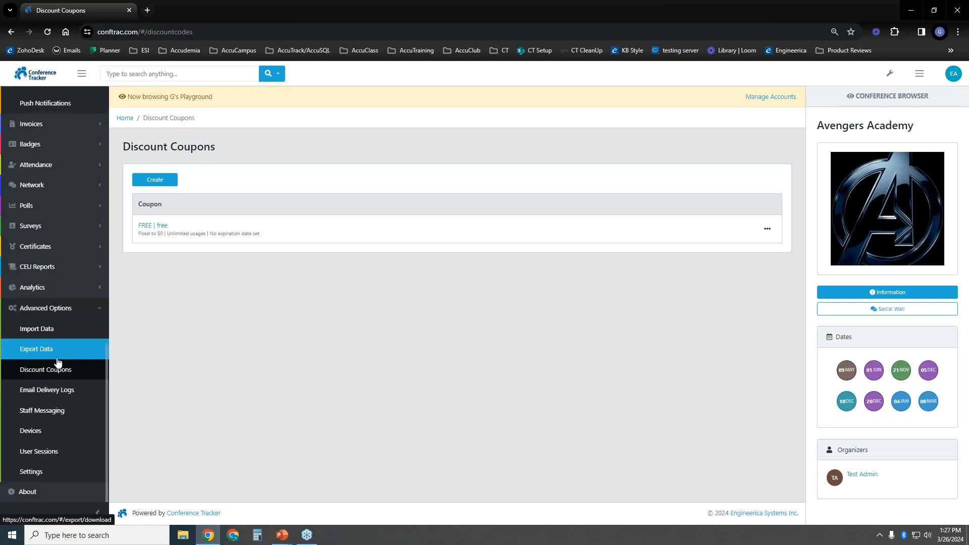
left_click(157, 180)
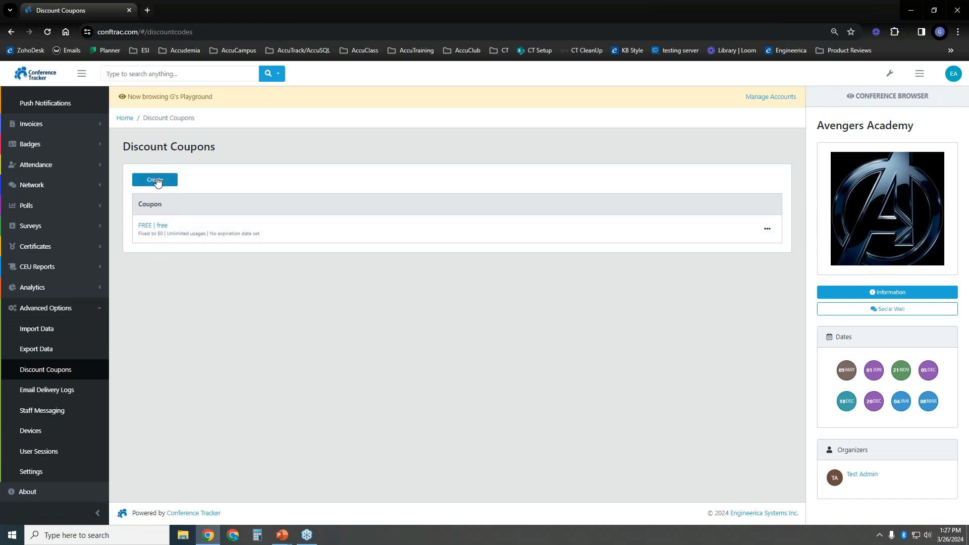
Try the Name, Code and Description fields, typing and erasing a test code 'ASDF'
scroll(368, 199, "down", 1)
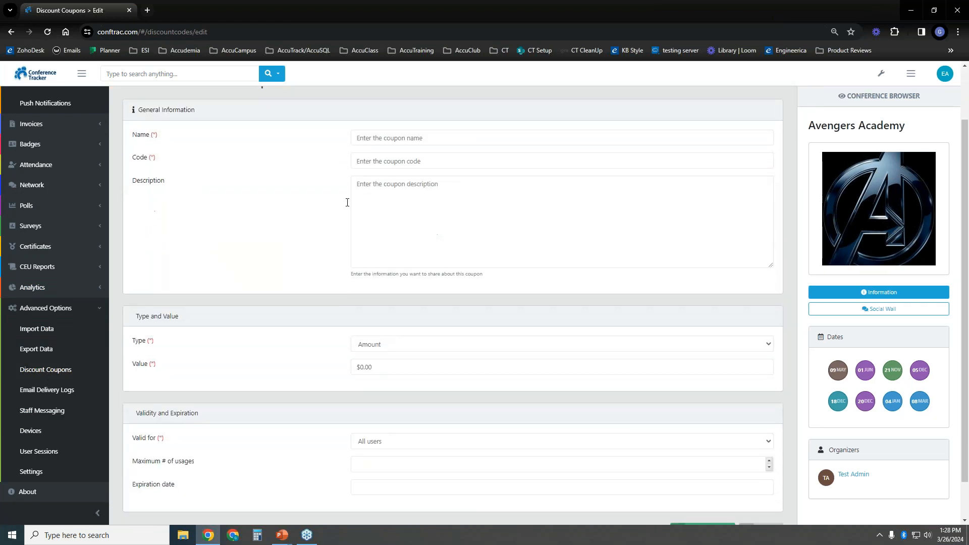
left_click(398, 134)
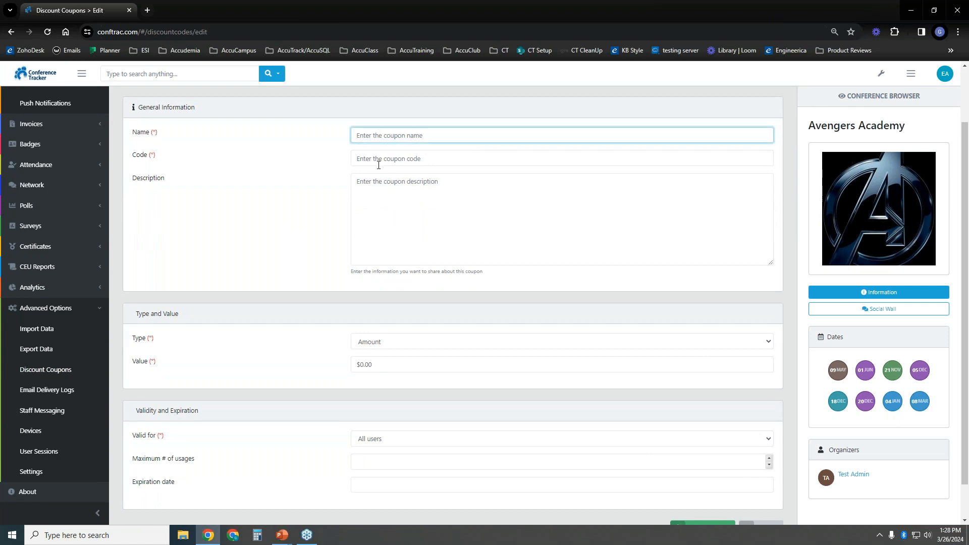
left_click(488, 161)
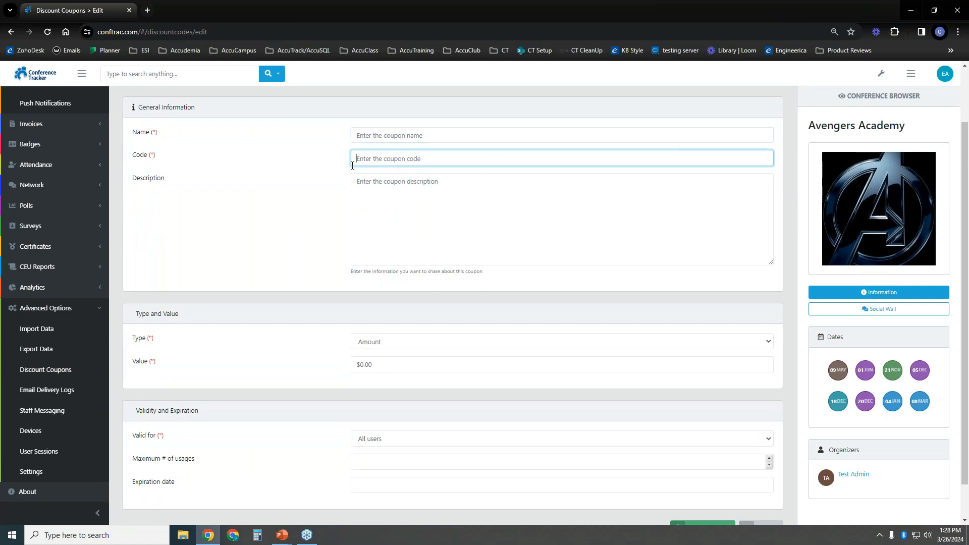
type("ASDF")
key("BackSpace")
key("BackSpace")
key("BackSpace")
key("BackSpace")
left_click(367, 133)
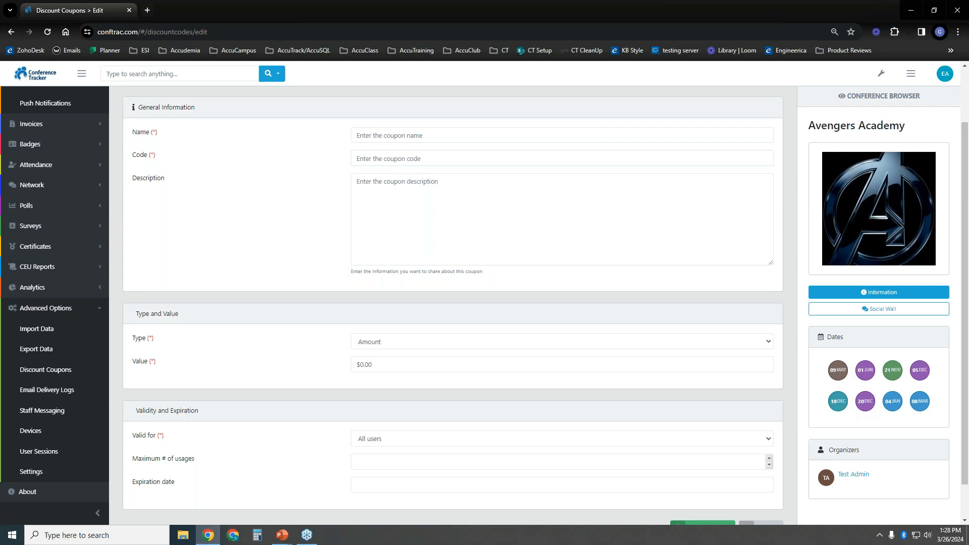
left_click(372, 208)
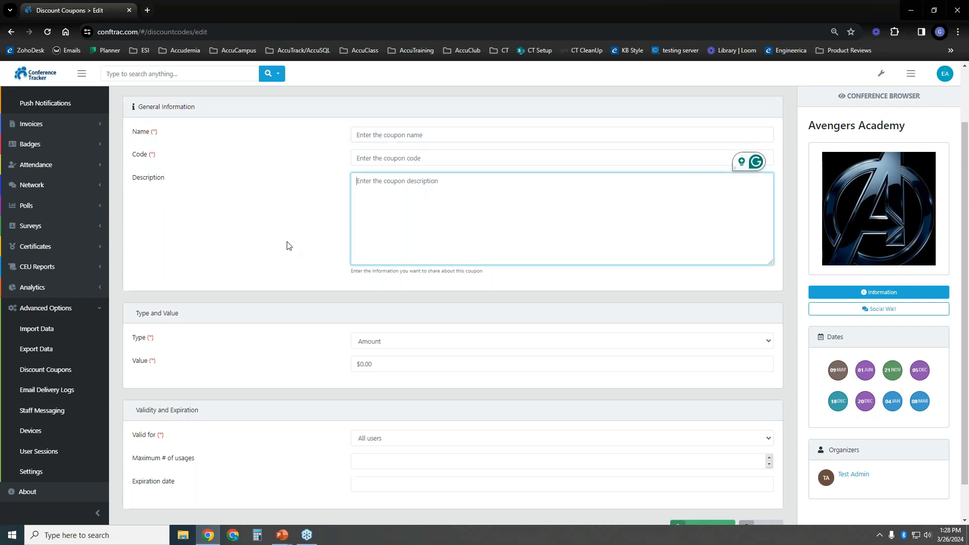
scroll(303, 237, "up", 1)
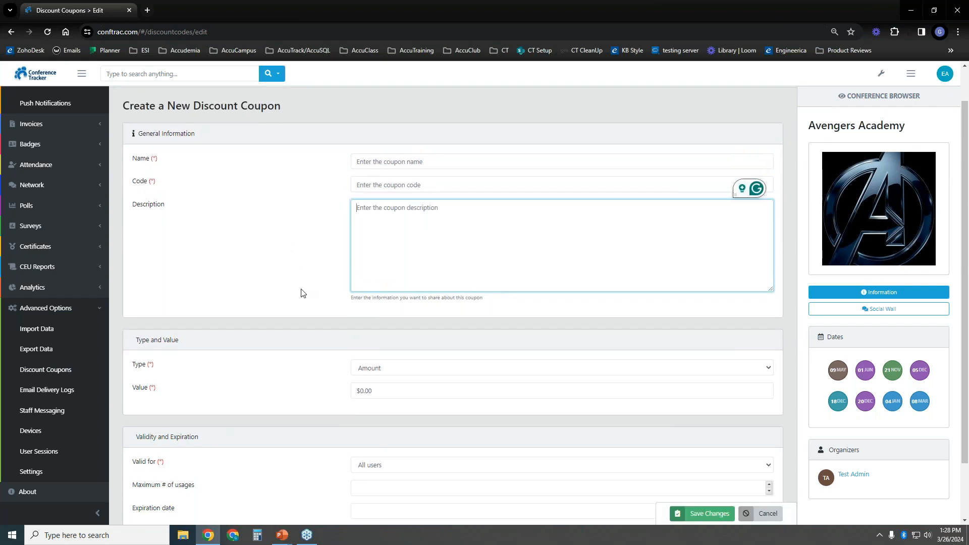
scroll(313, 307, "down", 2)
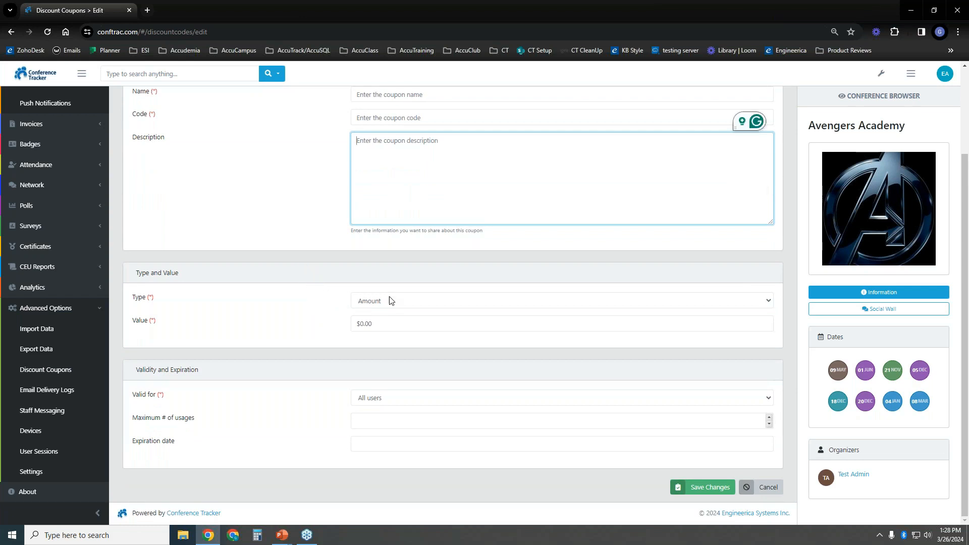
Set the coupon Type to Fixed Price, keeping the $0.00 value
left_click(403, 302)
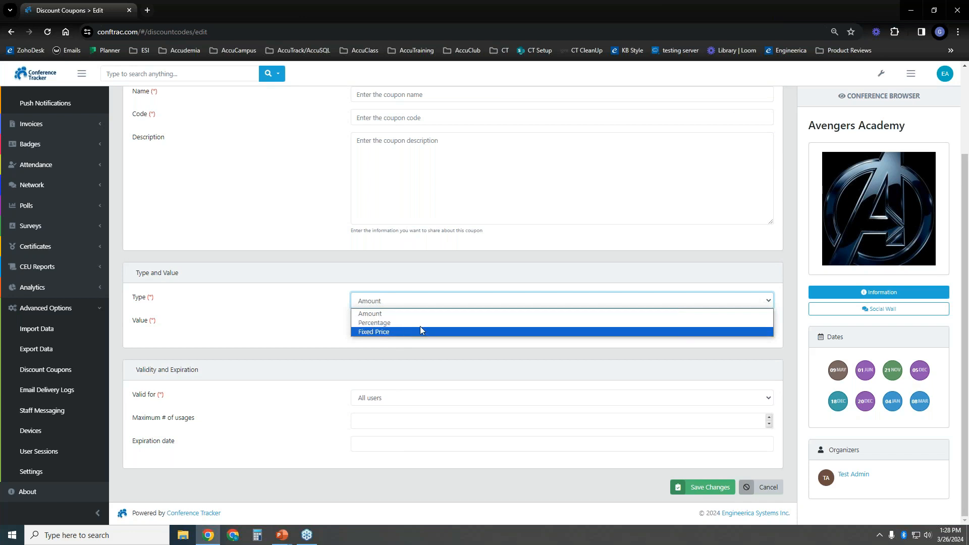
left_click(449, 314)
left_click(382, 327)
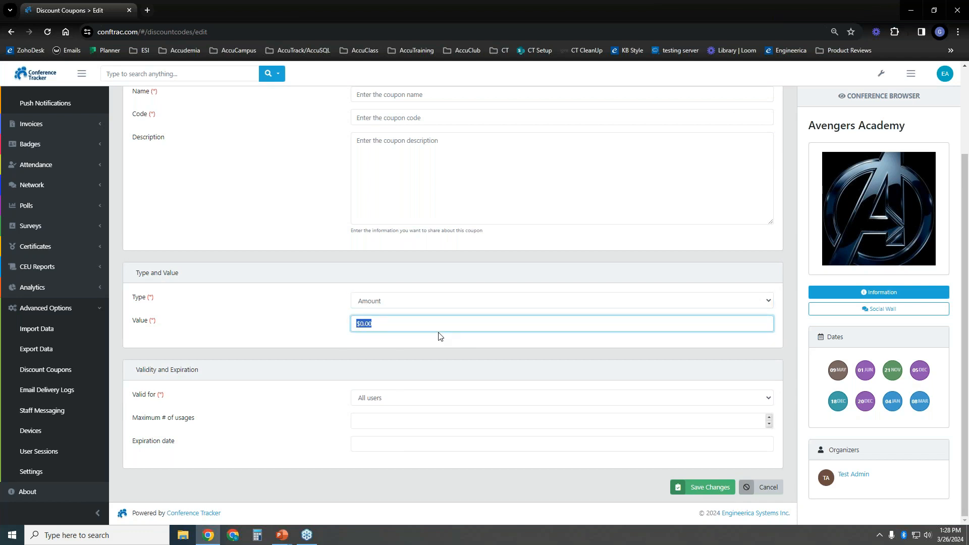
left_click(417, 311)
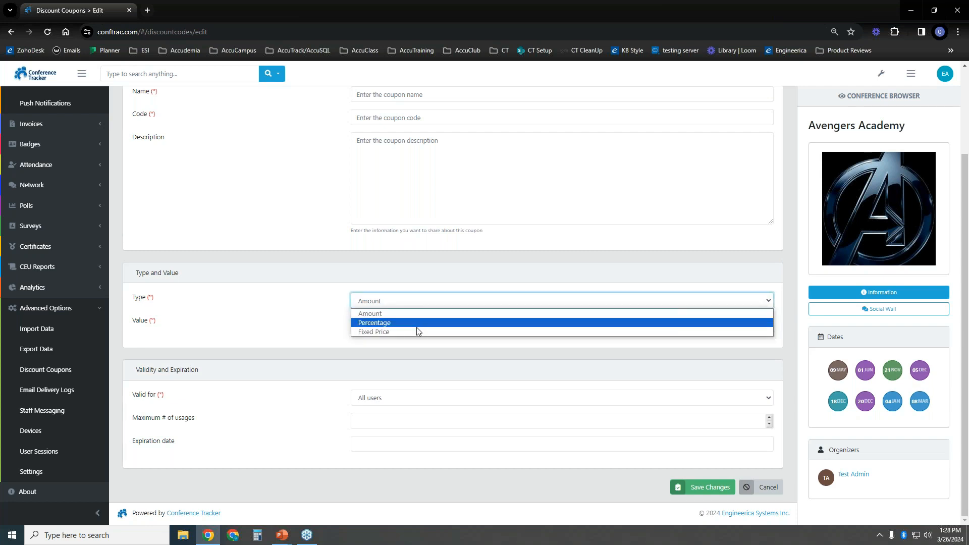
left_click(418, 330)
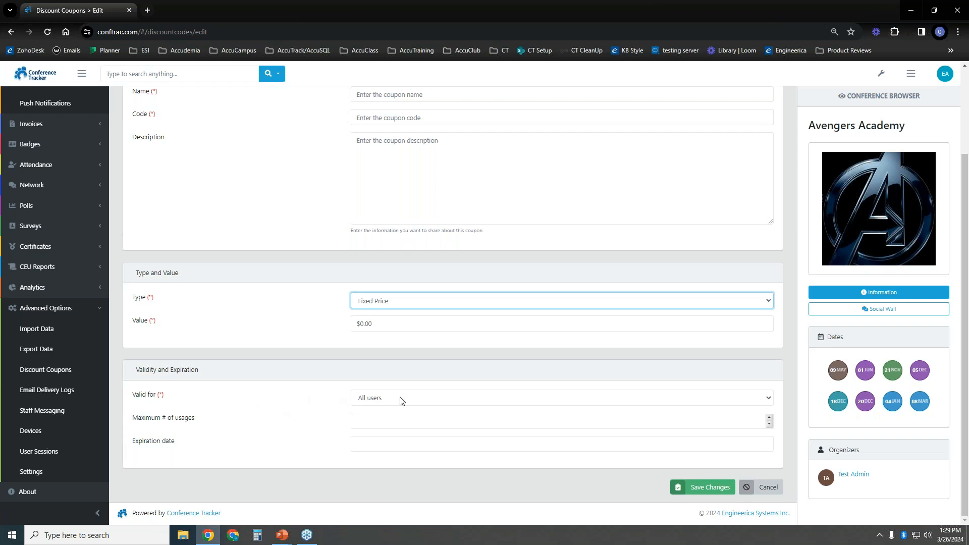
Leave the expiration date unset and restrict the coupon's Valid for setting to Specific people
left_click(407, 445)
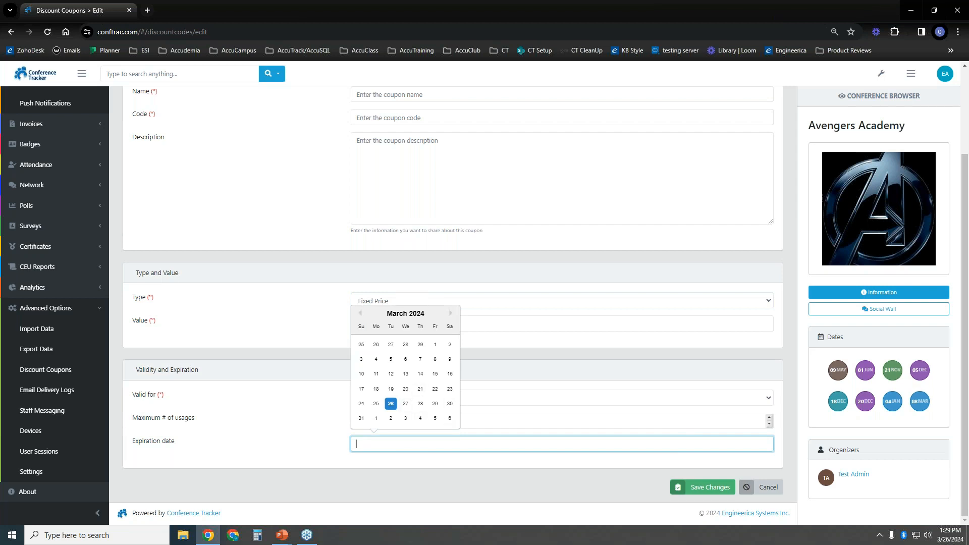
left_click(284, 437)
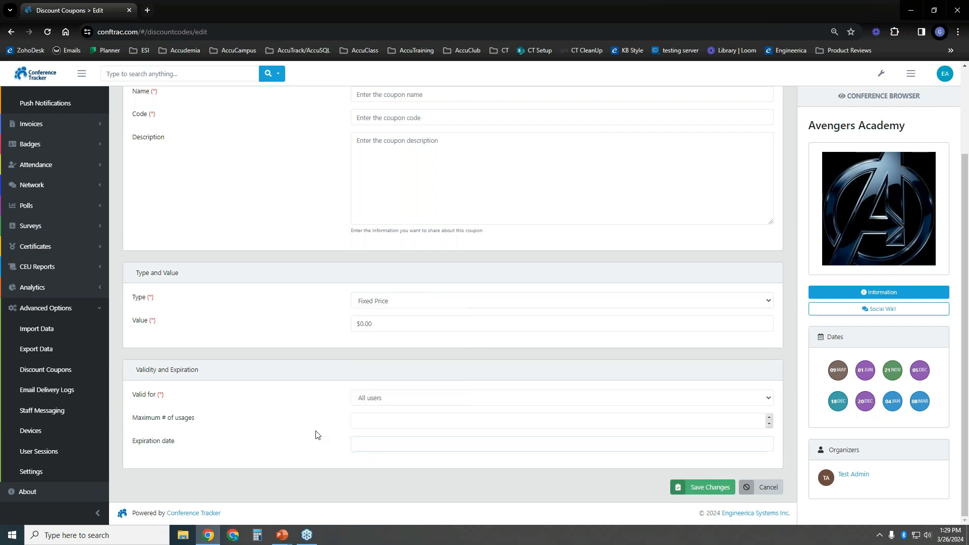
left_click(379, 421)
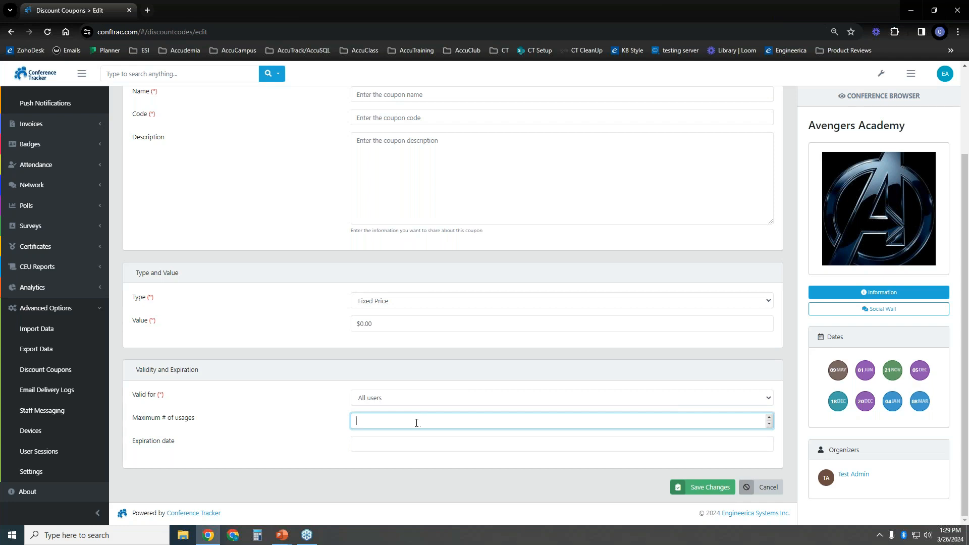
left_click(391, 401)
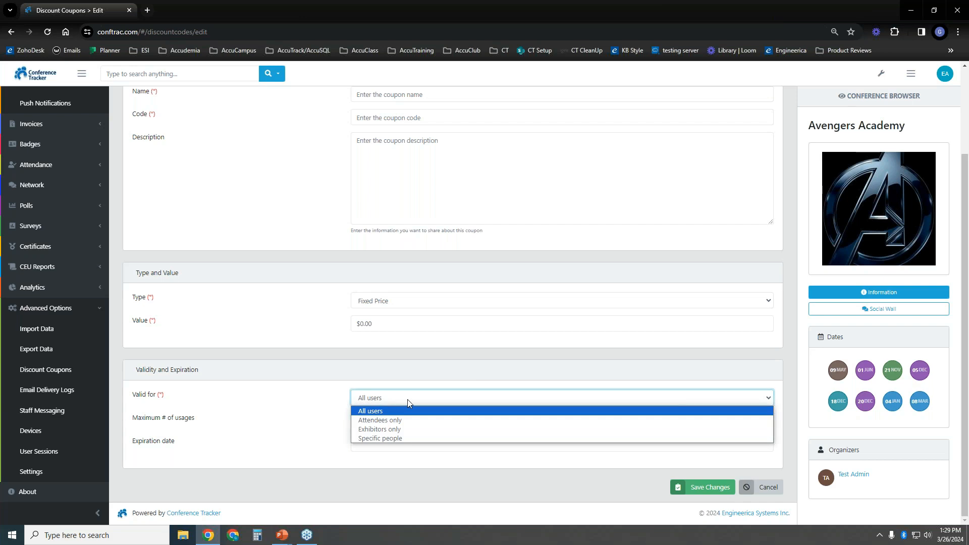
left_click(428, 438)
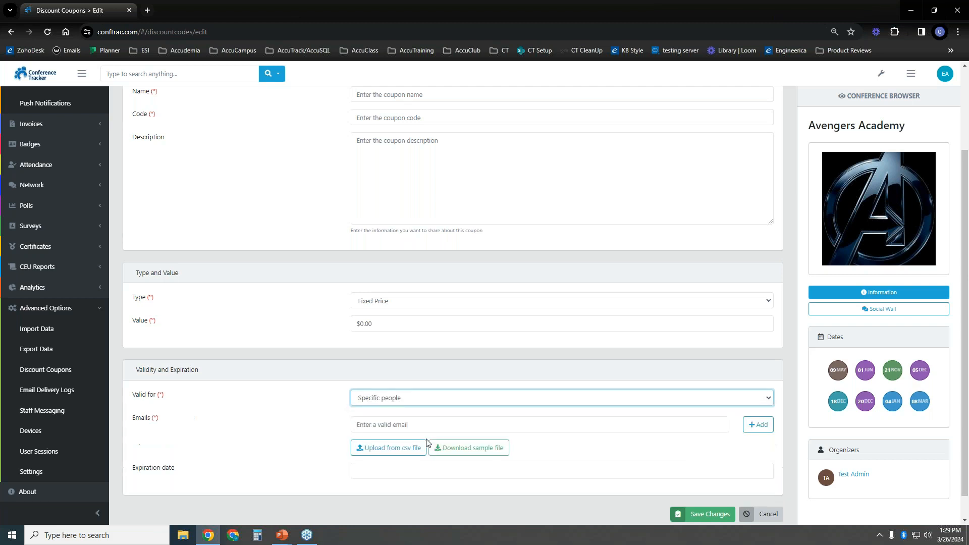
Select the Emails box, then cancel the unsaved coupon to return to Discount Coupons
scroll(300, 413, "down", 1)
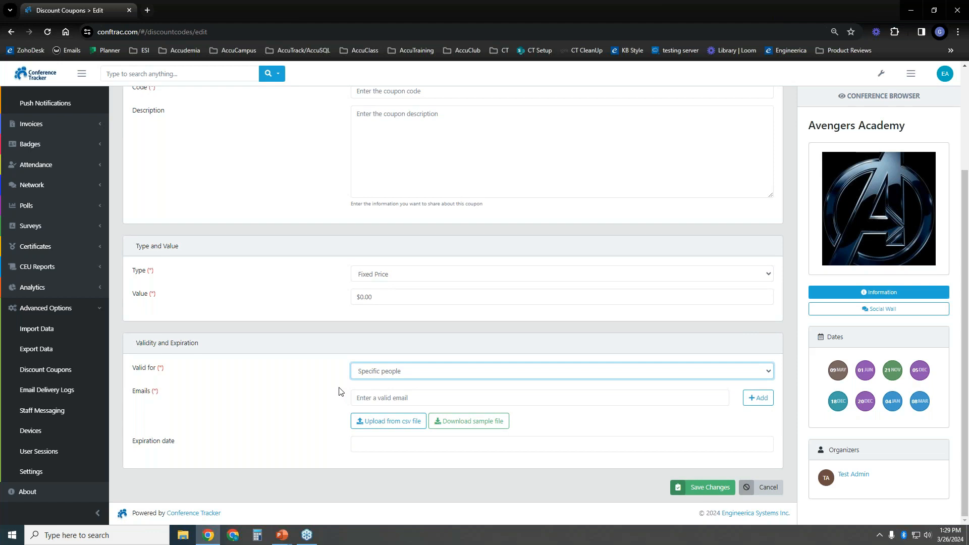
left_click(453, 399)
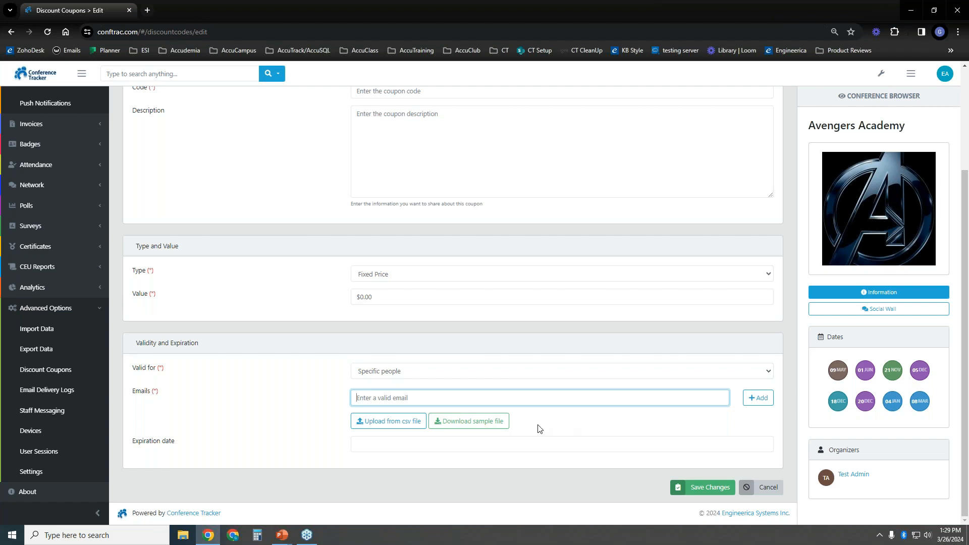
left_click(767, 487)
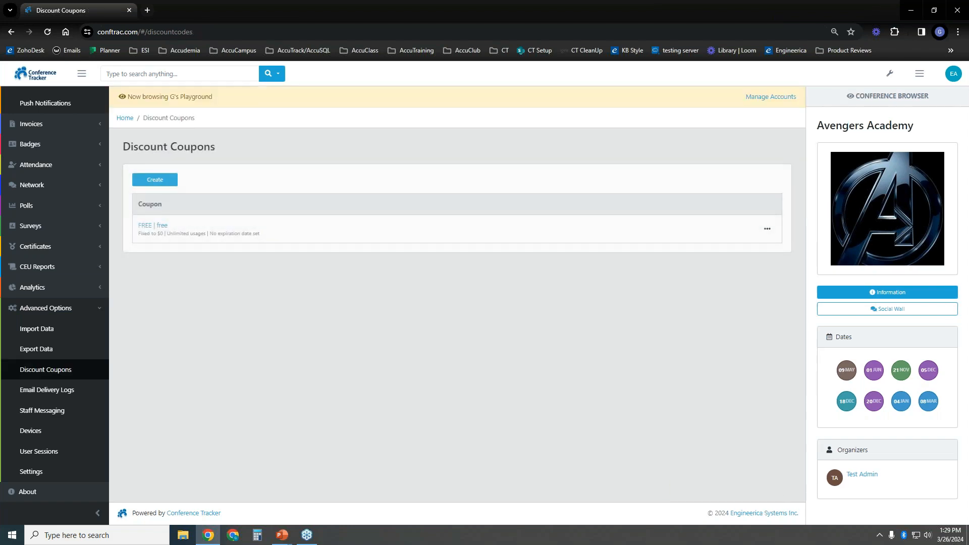
left_click_drag(110, 361, 117, 193)
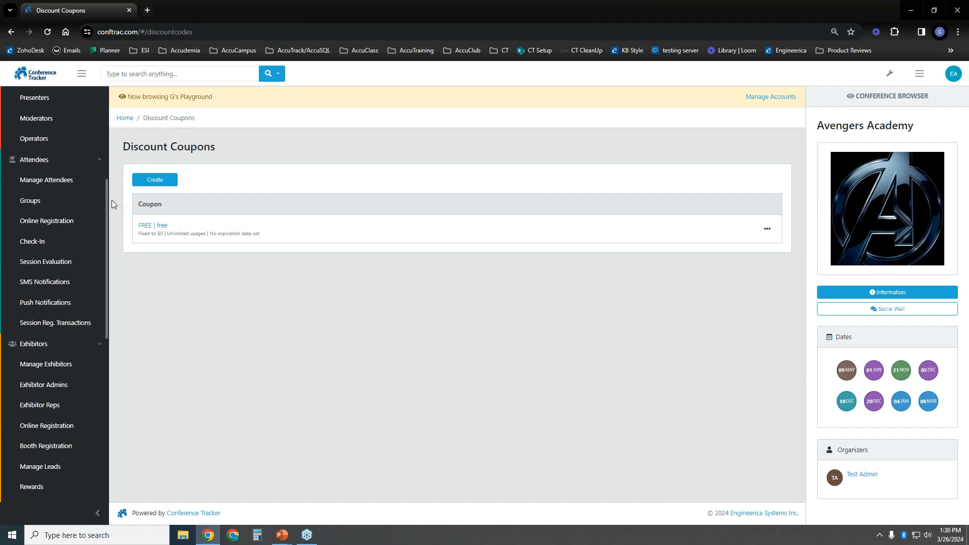